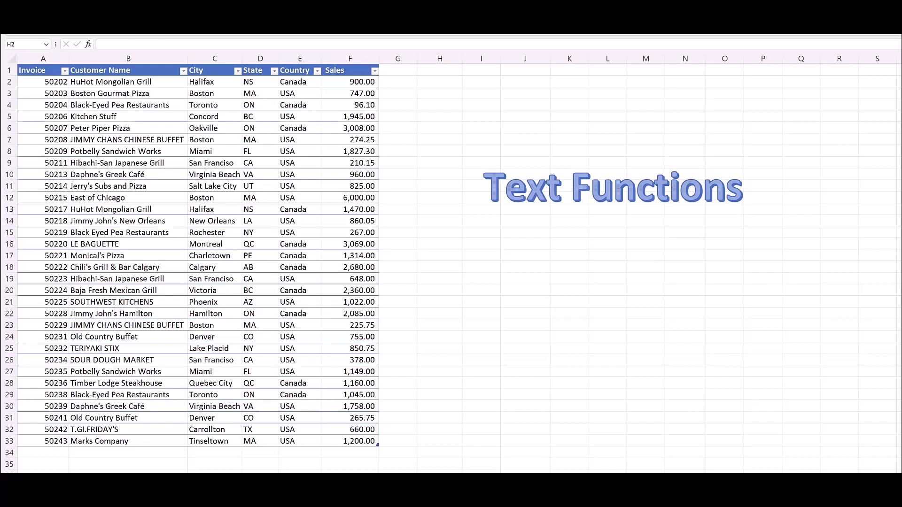
Enter =LEFT(Table1[@[Customer Name]],5) in H2 to extract the first five characters of that row's customer name
{"action": "left_click", "coordinate": [443, 83]}
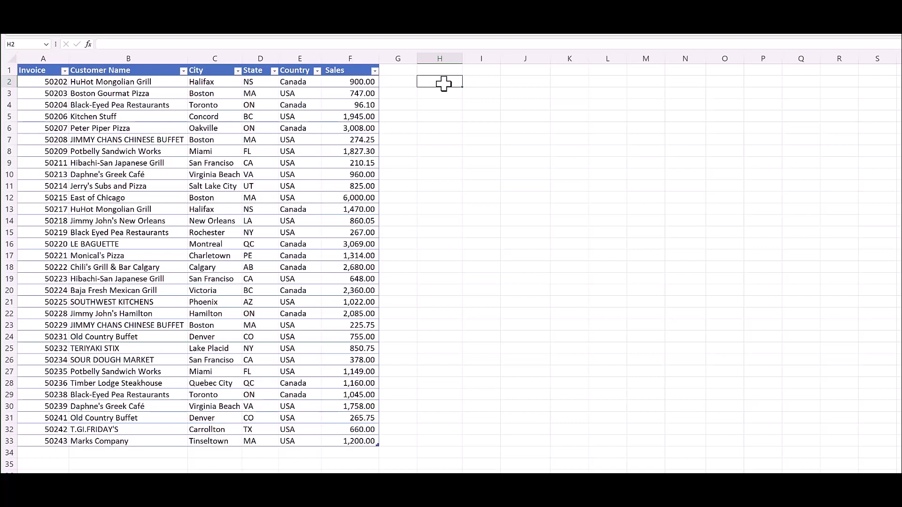
{"action": "type", "text": "=lef"}
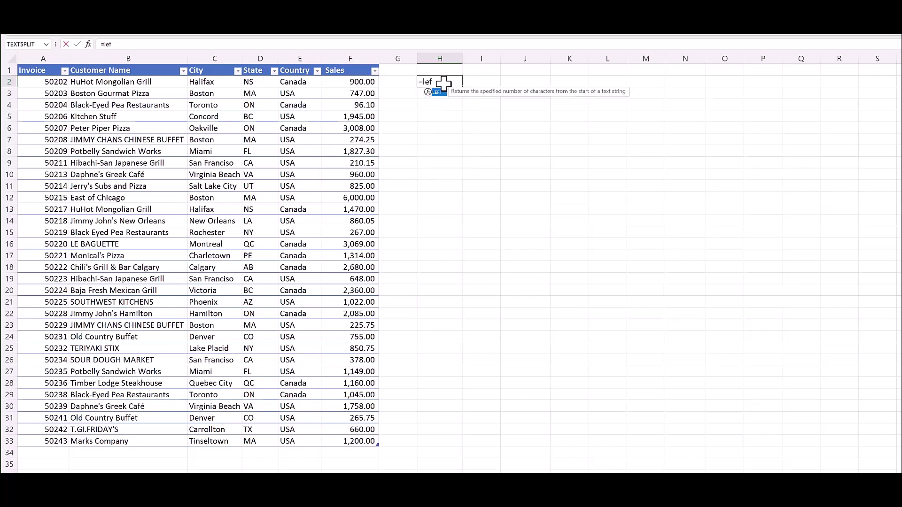
{"action": "type", "text": "t("}
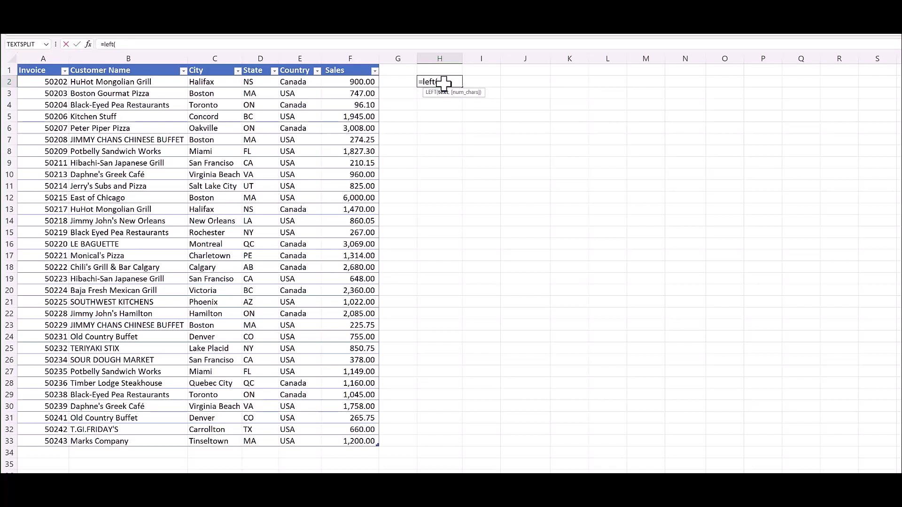
{"action": "key", "text": "Left"}
{"action": "key", "text": "Left"}
{"action": "key", "text": "Left"}
{"action": "key", "text": "Left"}
{"action": "key", "text": "Left"}
{"action": "key", "text": "Left"}
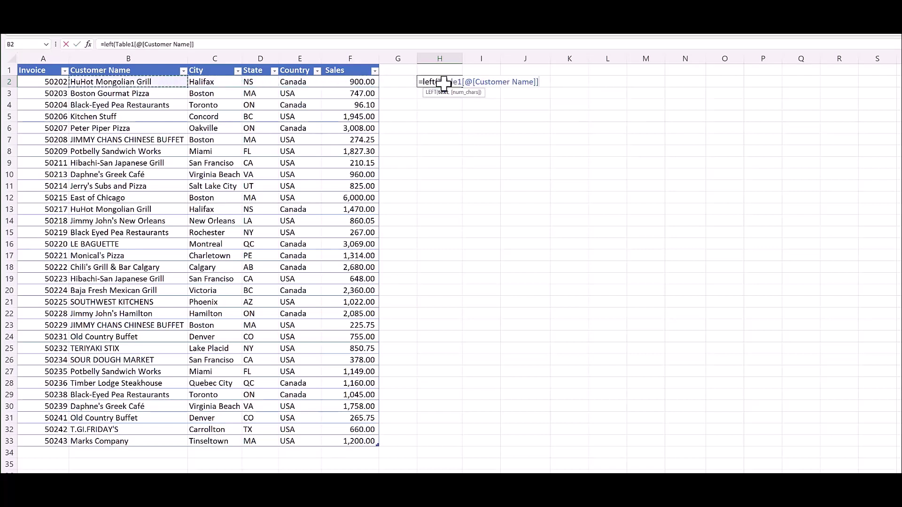
{"action": "type", "text": ",5)"}
{"action": "key", "text": "Return"}
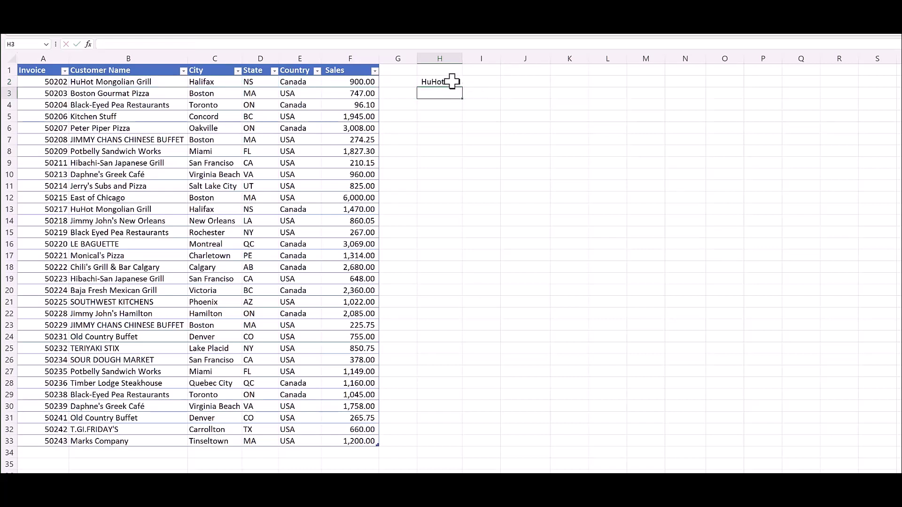
Fill the LEFT formula from H2 down to H33
{"action": "left_click", "coordinate": [451, 82]}
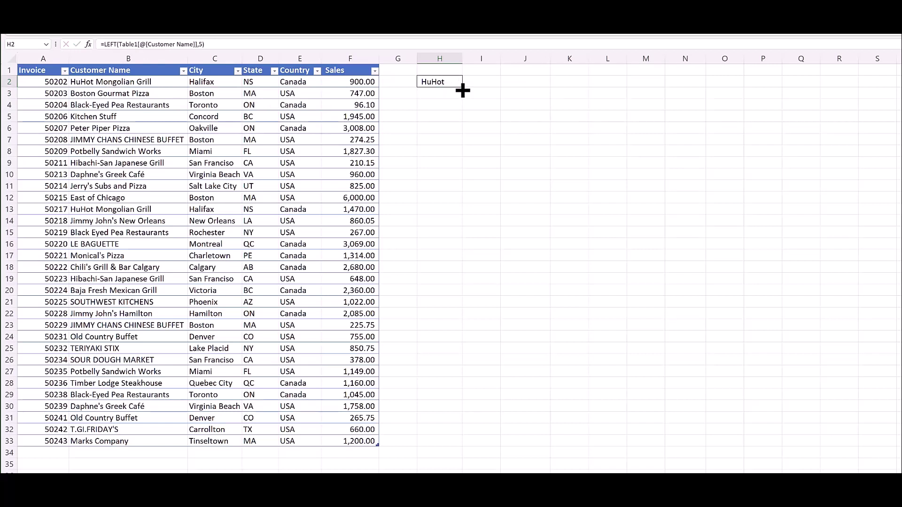
{"action": "left_click_drag", "start_coordinate": [462, 87], "coordinate": [460, 443]}
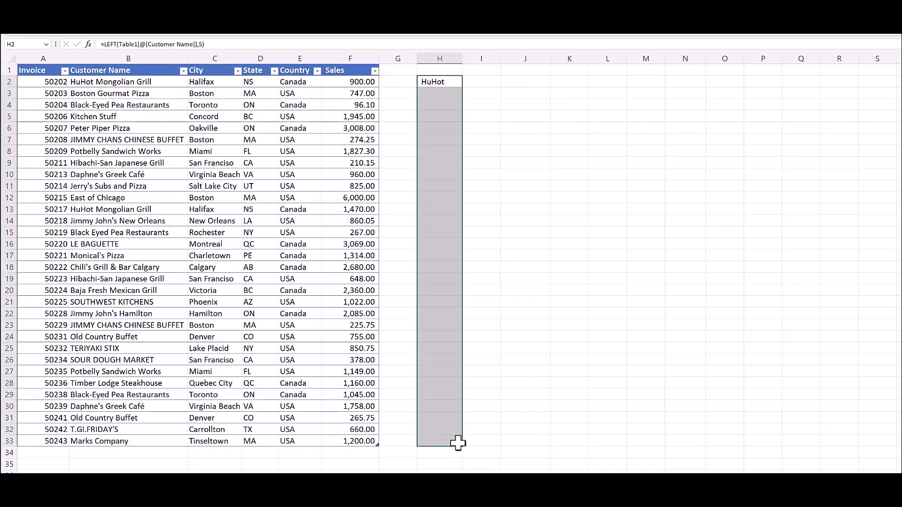
{"action": "left_click", "coordinate": [511, 386]}
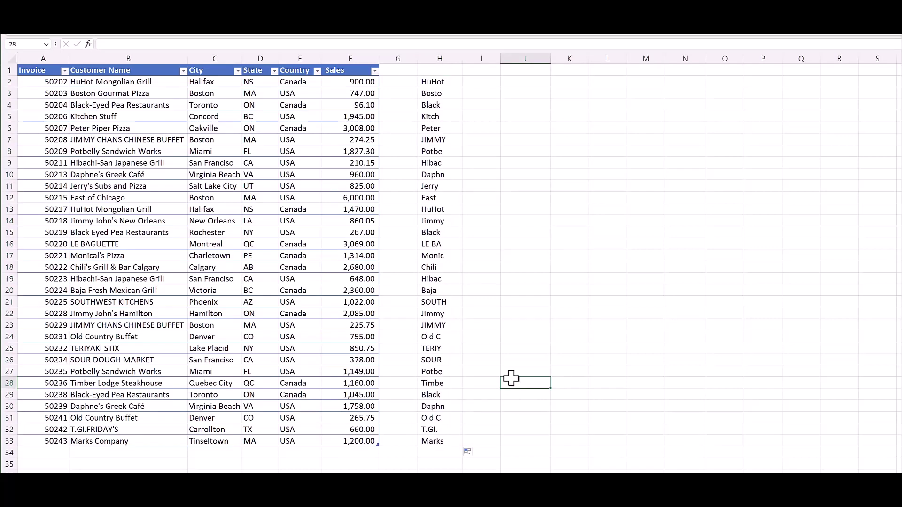
Add table row 34 with the next invoice number, customer Yesterday Inc., city San Franciso, state CA, country USA and sales 9,876.00
{"action": "scroll", "coordinate": [417, 336], "scroll_direction": "down", "scroll_amount": 1}
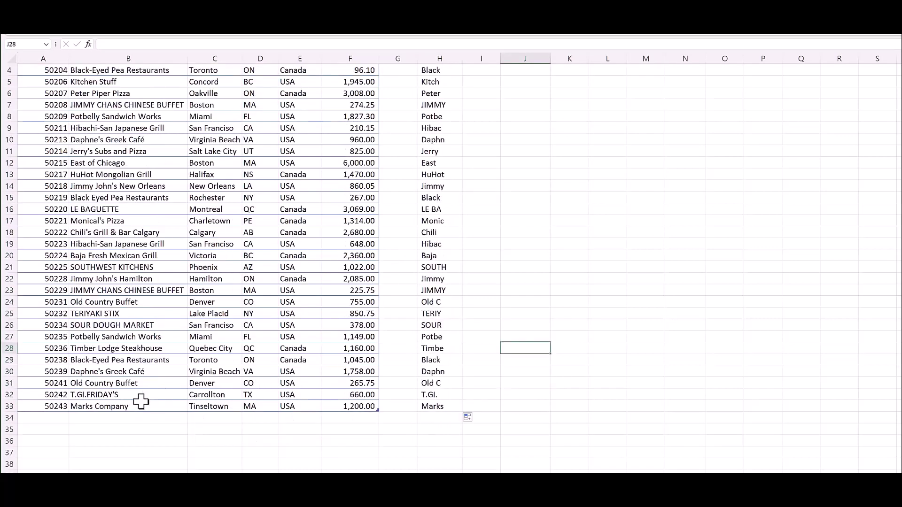
{"action": "left_click", "coordinate": [97, 416]}
{"action": "left_click", "coordinate": [55, 418]}
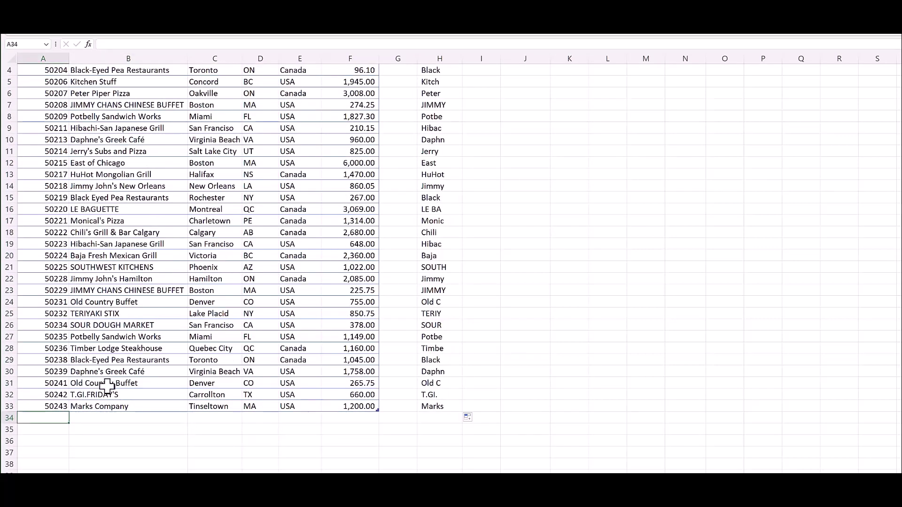
{"action": "type", "text": "50"}
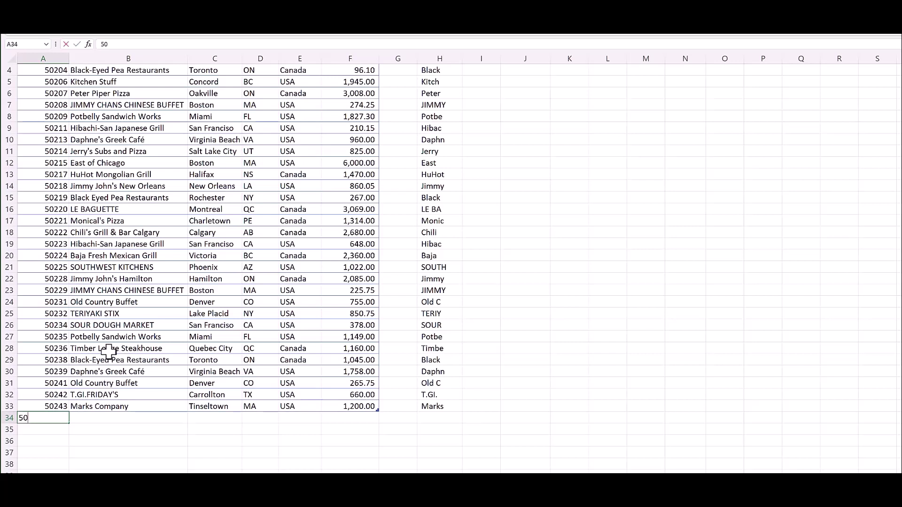
{"action": "type", "text": "244"}
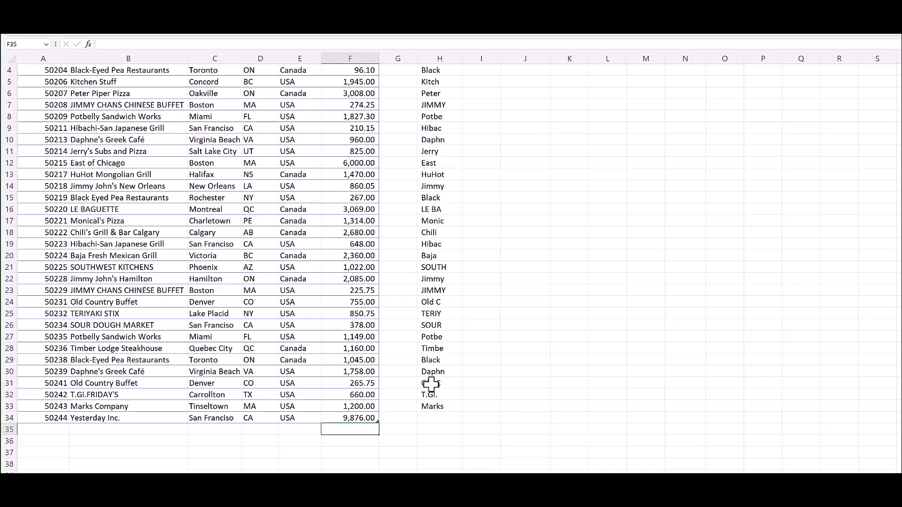
Extend the LEFT formula from H33 into H34 for the new table row
{"action": "left_click", "coordinate": [440, 408]}
{"action": "left_click_drag", "start_coordinate": [463, 420], "coordinate": [444, 419]}
{"action": "left_click", "coordinate": [438, 436]}
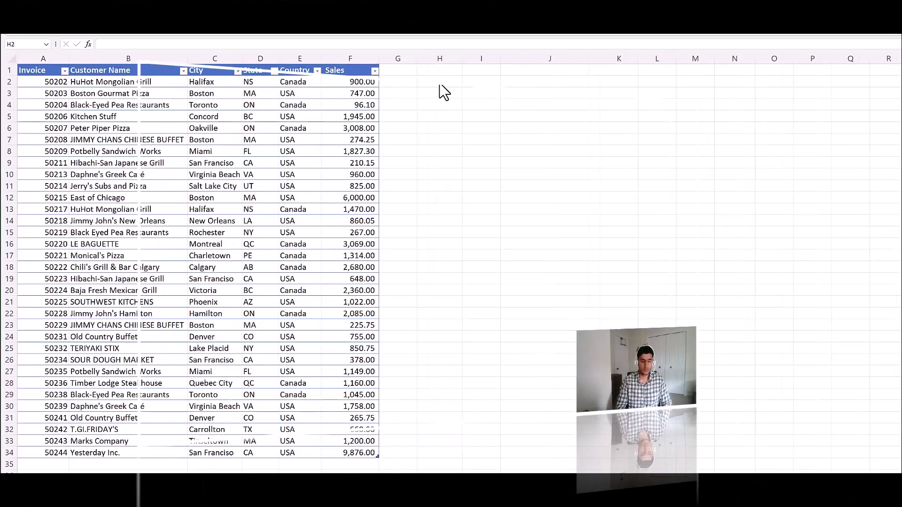
Enter =LEFT(Table1[Customer Name],5) in H2 so that one formula covers the whole customer name column
{"action": "left_click", "coordinate": [440, 83]}
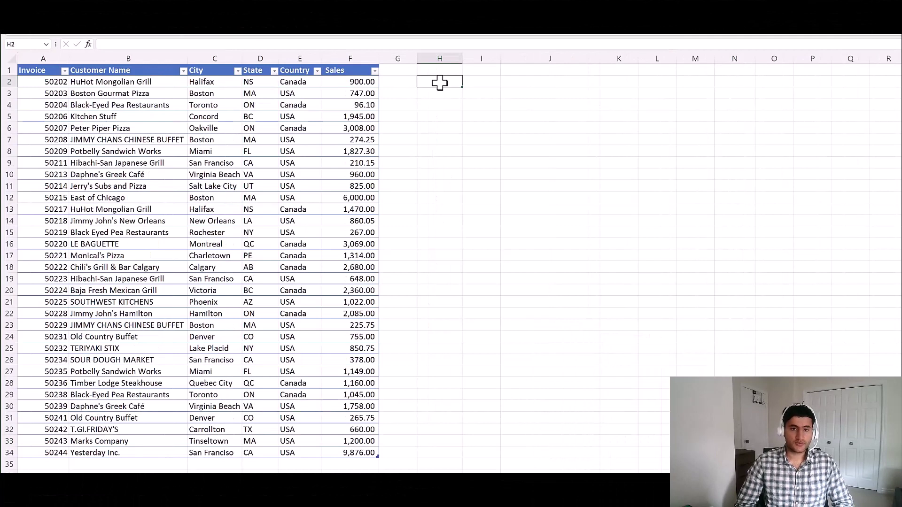
{"action": "type", "text": "=left("}
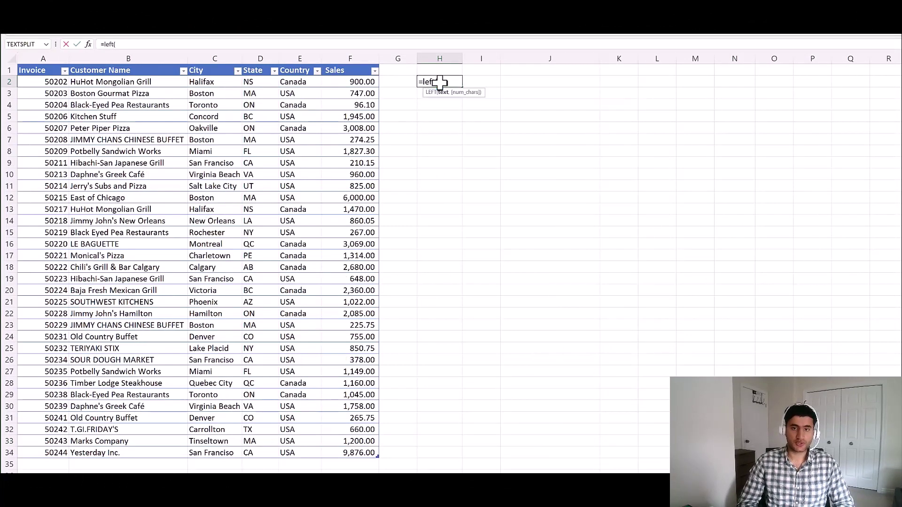
{"action": "left_click", "coordinate": [119, 68]}
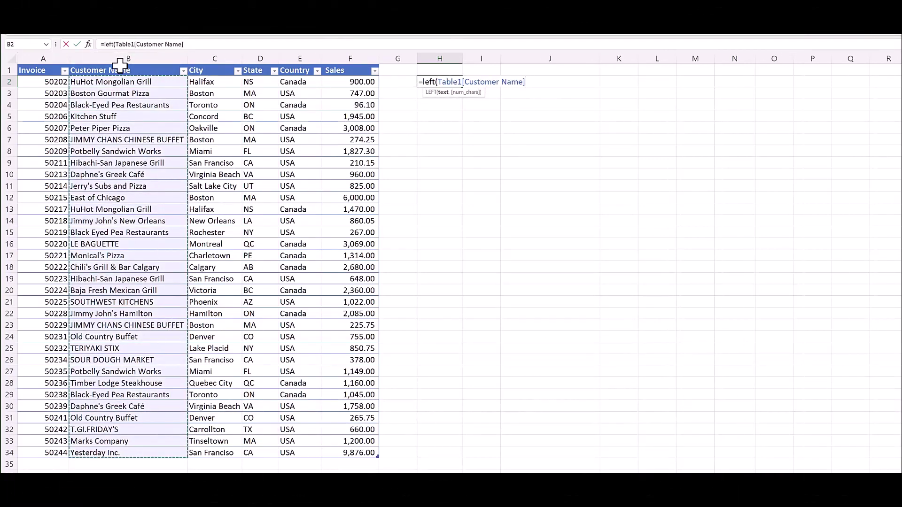
{"action": "type", "text": ",5)"}
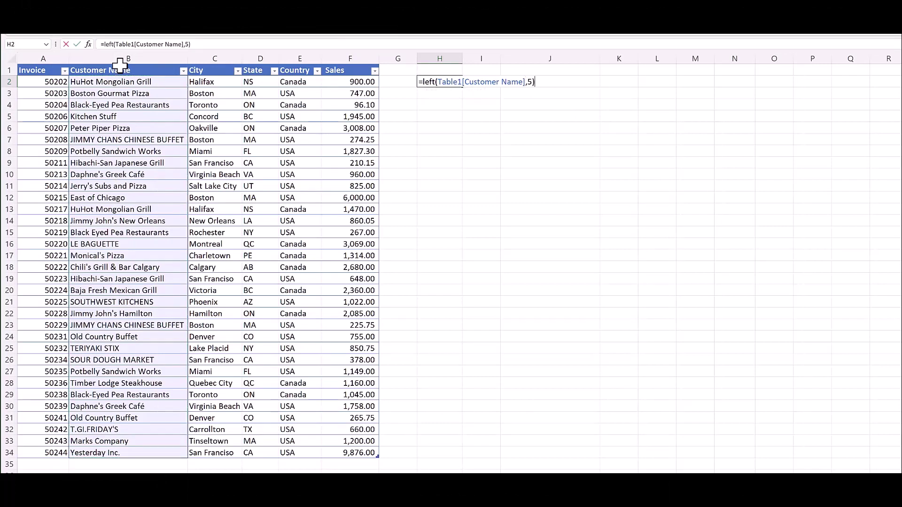
{"action": "key", "text": "Return"}
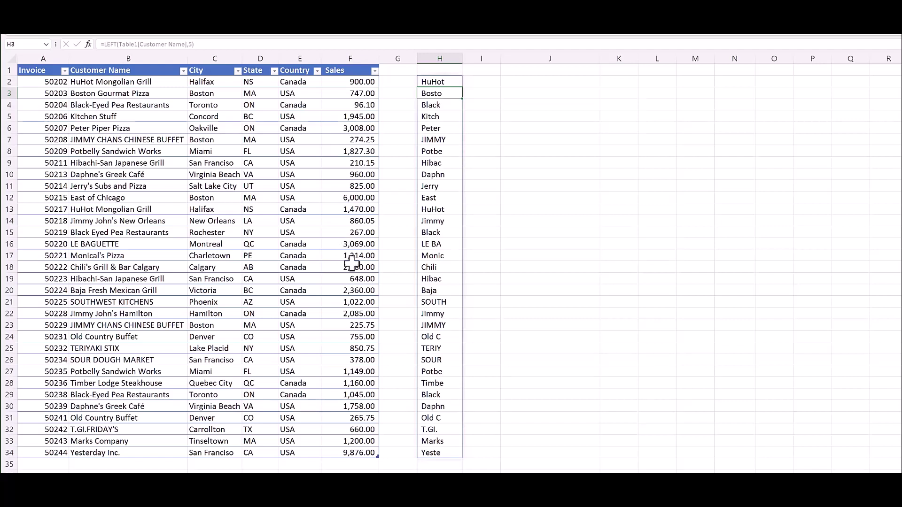
Change the customer name in B12 to West of Chicago
{"action": "left_click", "coordinate": [95, 199]}
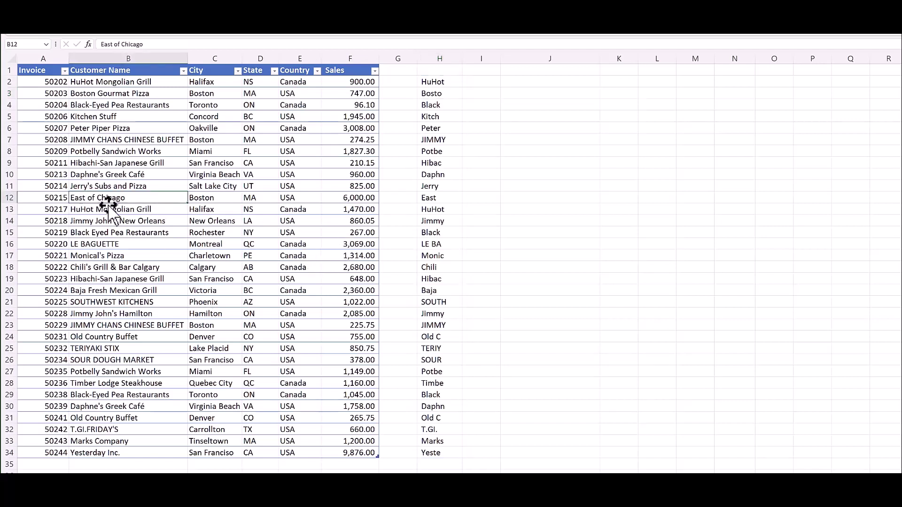
{"action": "type", "text": "West"}
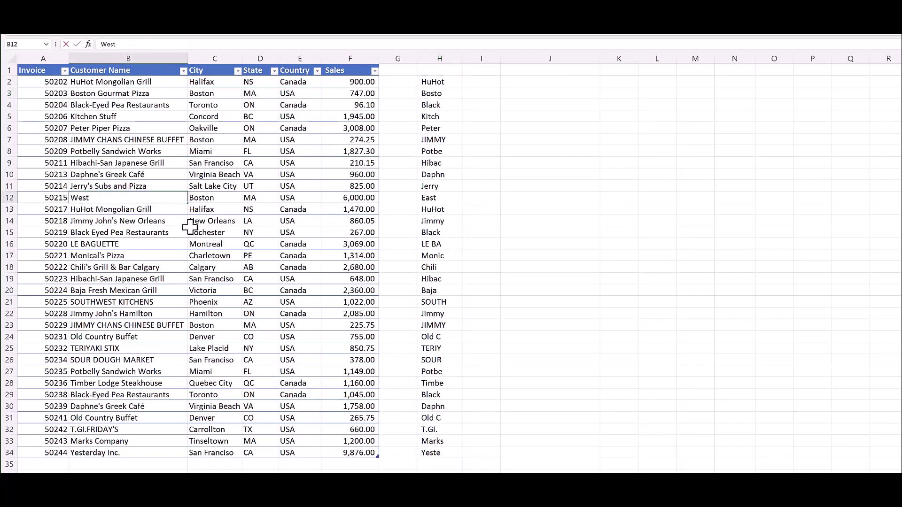
{"action": "type", "text": " of Chicago"}
{"action": "key", "text": "Return"}
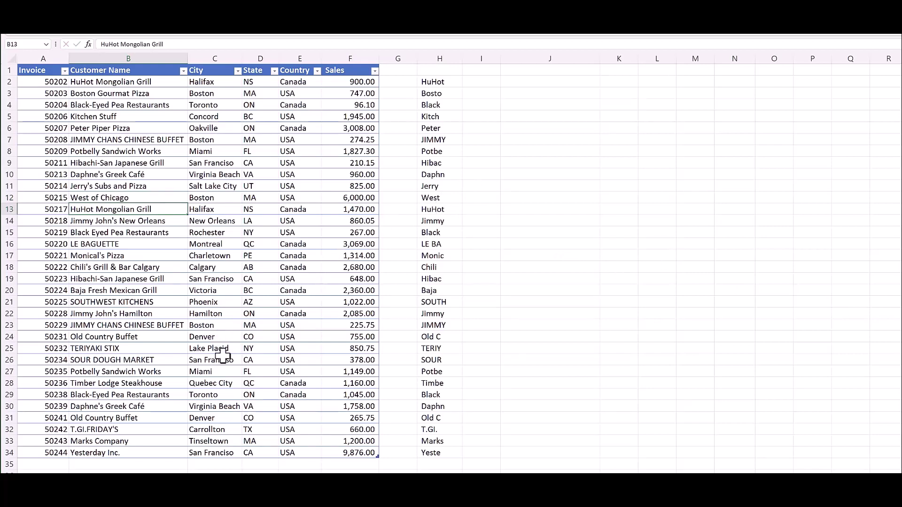
Add a table row beneath the last record with the customer name Maracana Stadium in B35
{"action": "left_click", "coordinate": [137, 465]}
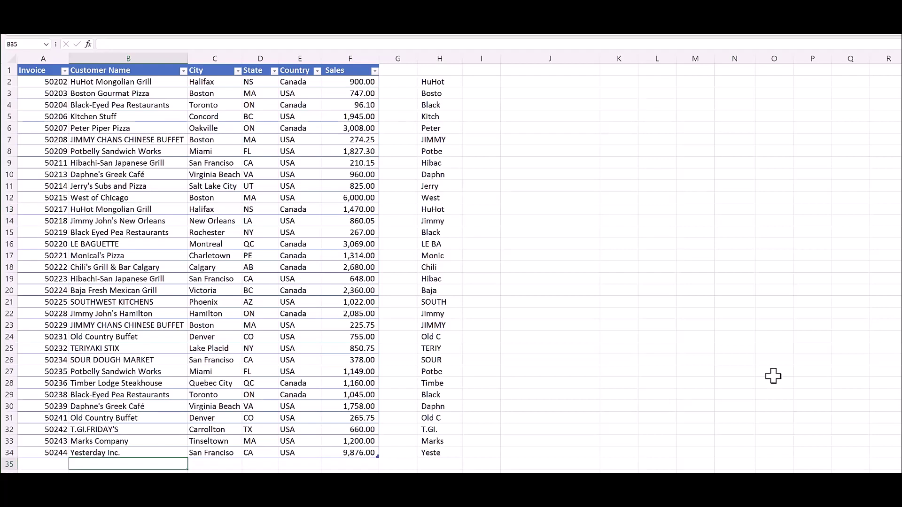
{"action": "type", "text": "Maracana Stadium"}
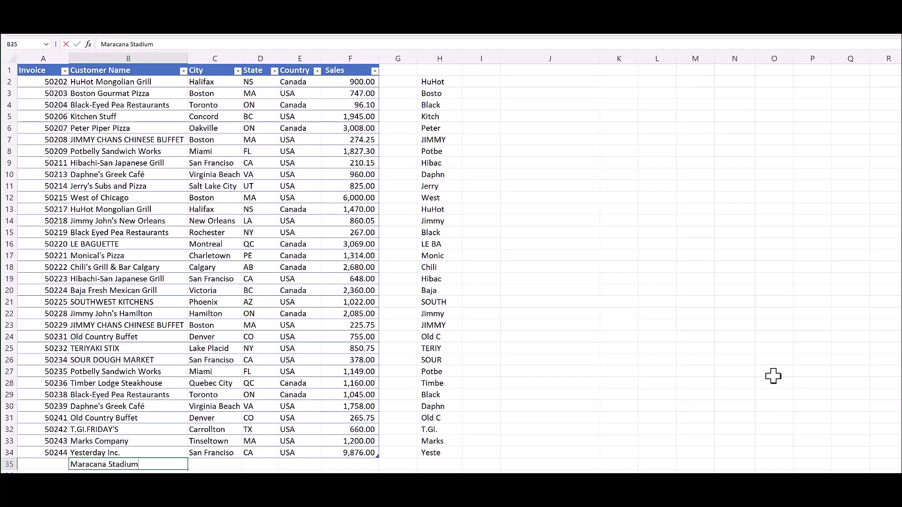
{"action": "key", "text": "Return"}
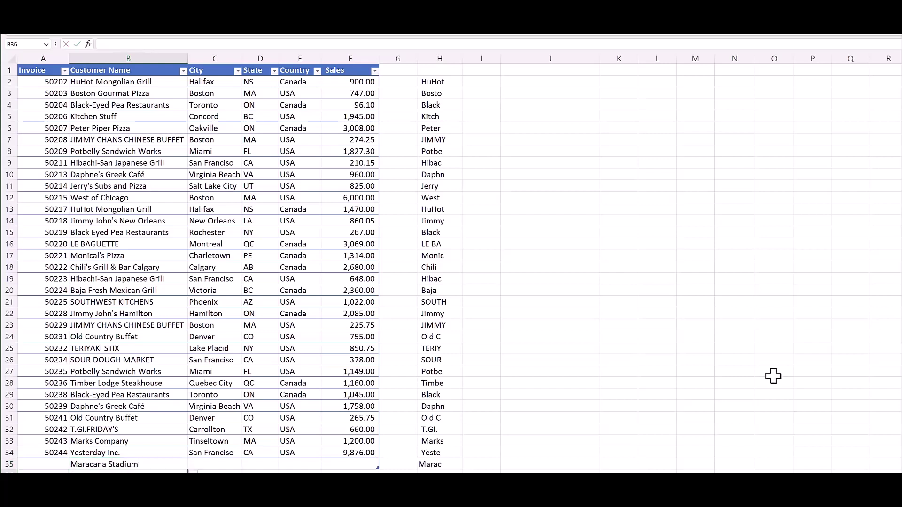
{"action": "key", "text": "Up"}
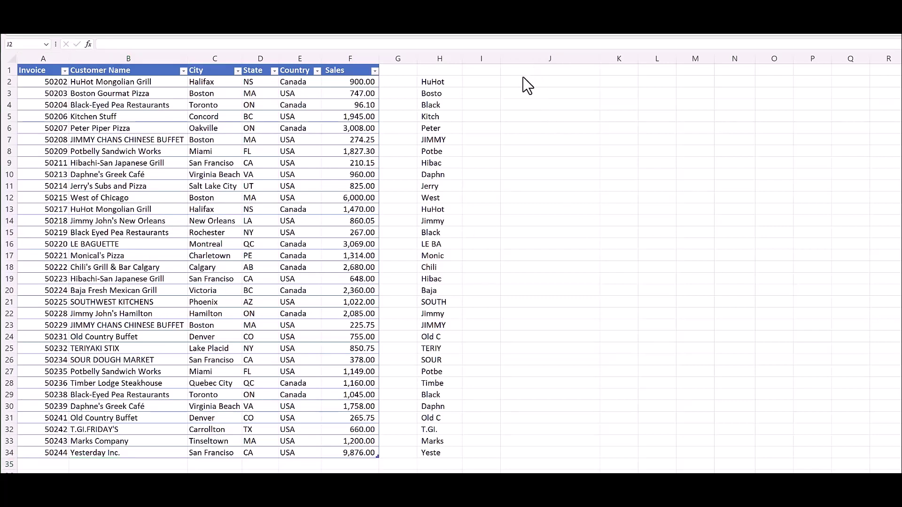
Enter =PROPER(Table1[Customer Name]) in J2 to convert all customer names to proper case
{"action": "left_click", "coordinate": [520, 83]}
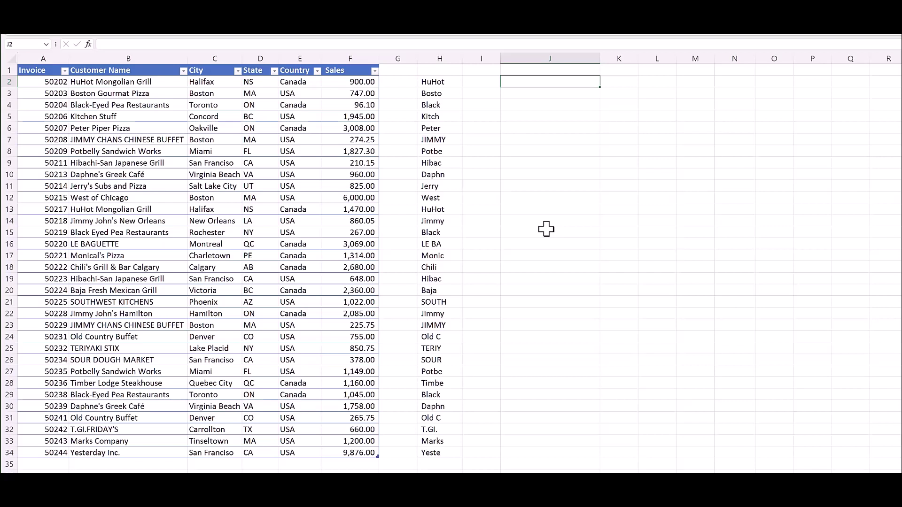
{"action": "left_click", "coordinate": [126, 139]}
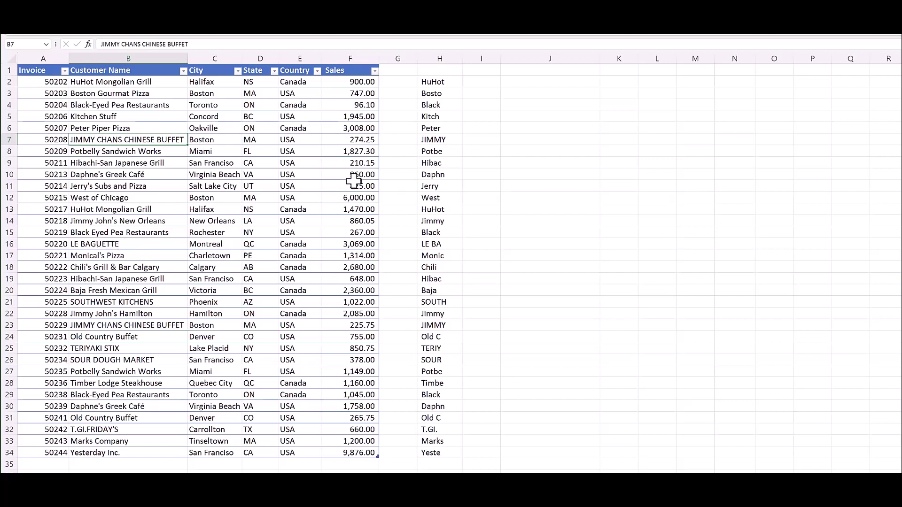
{"action": "left_click", "coordinate": [523, 81]}
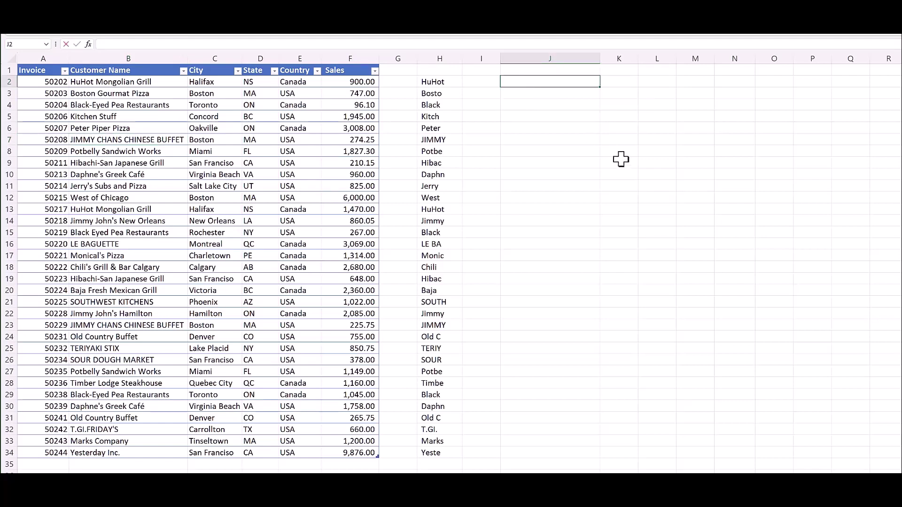
{"action": "type", "text": "=proper("}
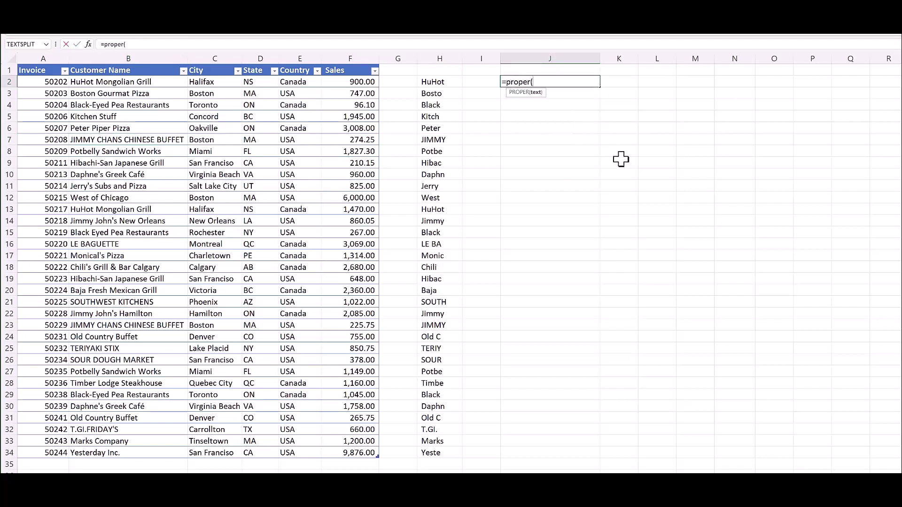
{"action": "left_click", "coordinate": [131, 68]}
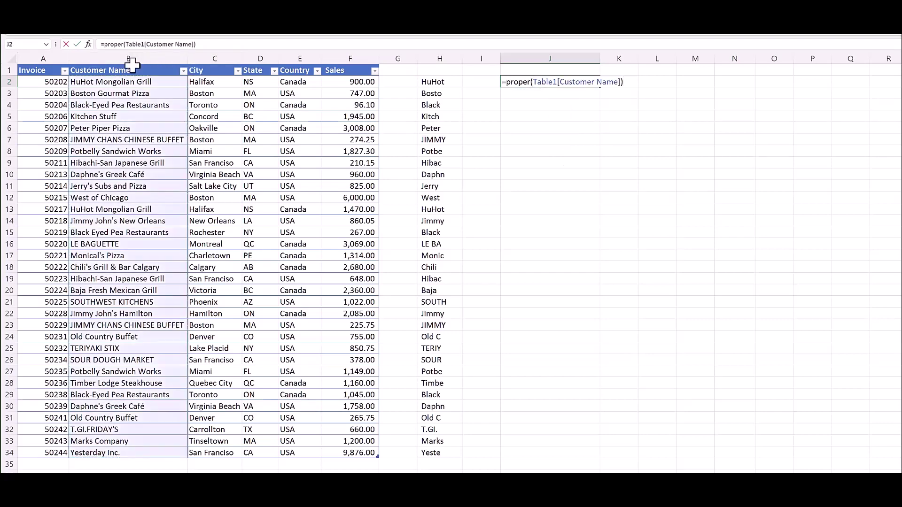
{"action": "key", "text": "Return"}
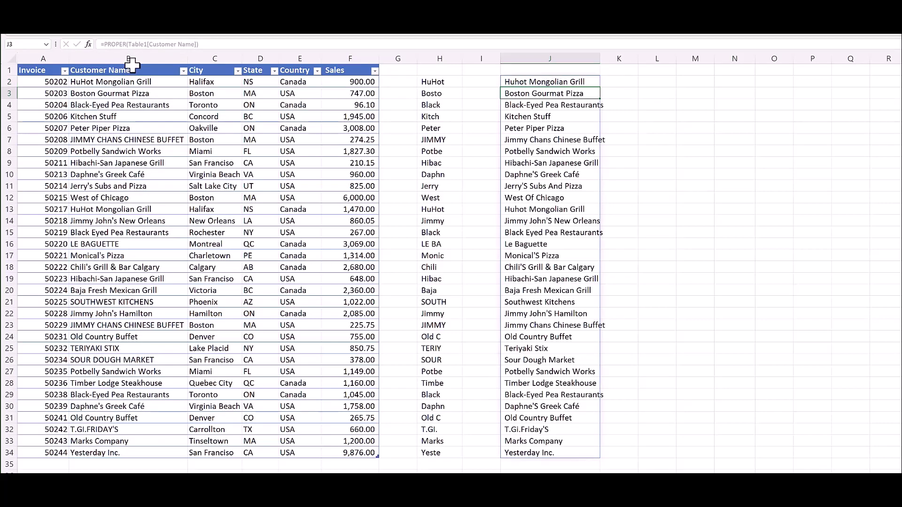
Replace the PROPER function in the J2 formula with UPPER, keeping the Customer Name column as its argument
{"action": "key", "text": "Up"}
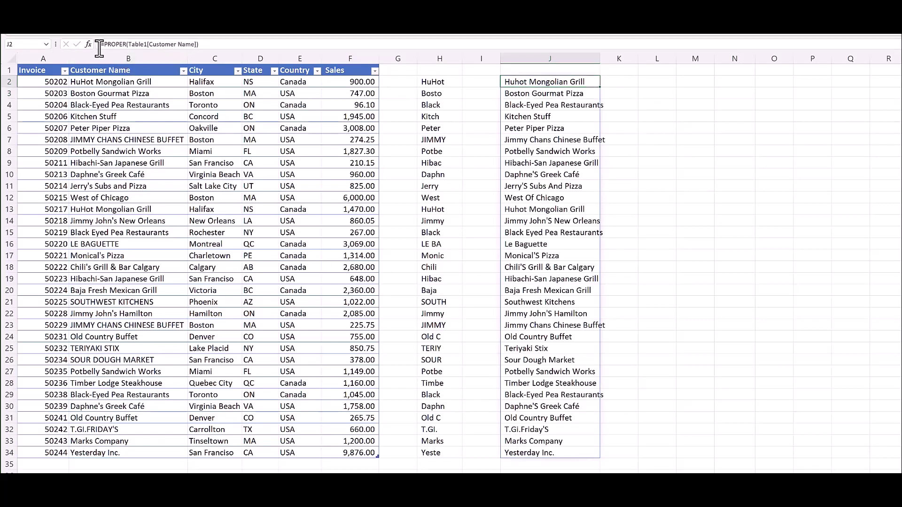
{"action": "double_click", "coordinate": [115, 44]}
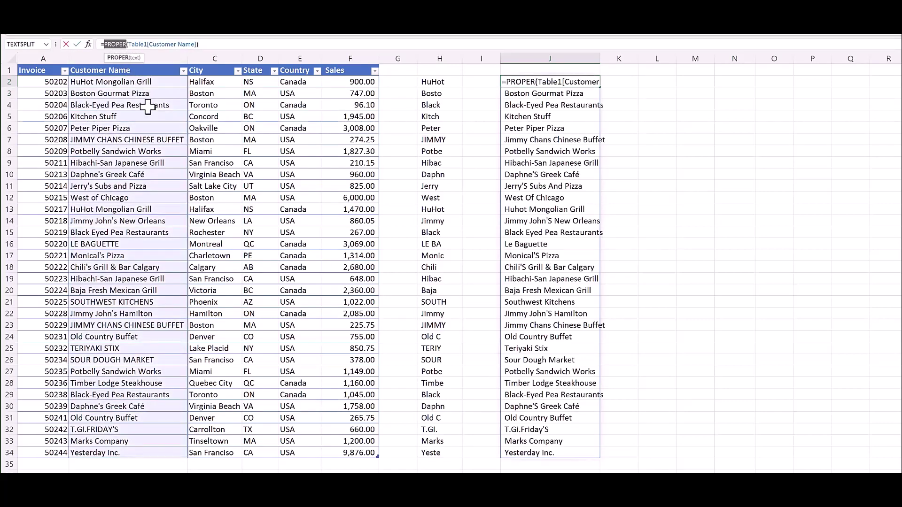
{"action": "type", "text": "Upper"}
{"action": "key", "text": "Return"}
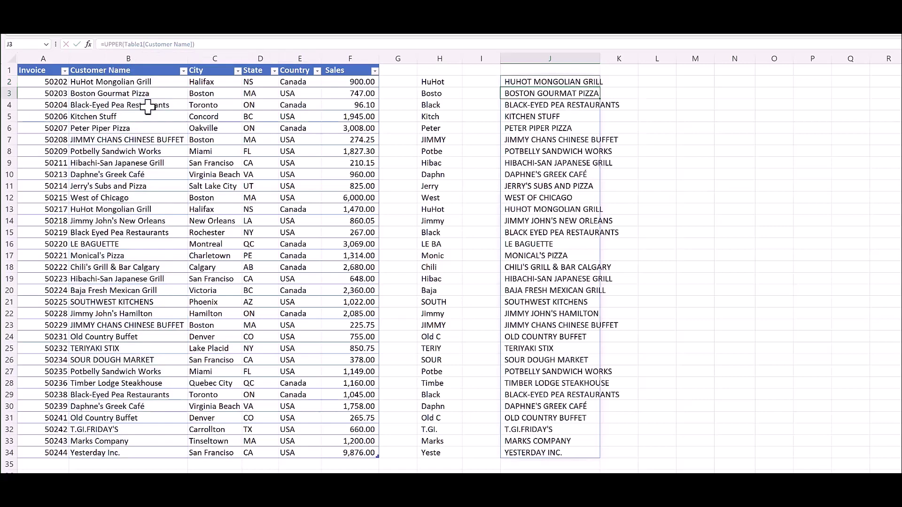
{"action": "key", "text": "Up"}
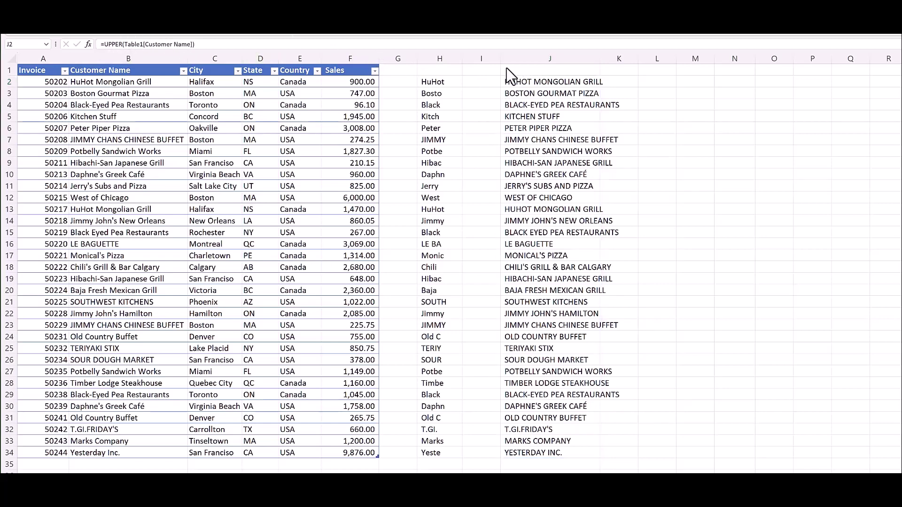
Wrap the UPPER formula in J2 in SORT with sort index 1, giving =SORT(UPPER(Table1[Customer Name]),1)
{"action": "left_click", "coordinate": [521, 82]}
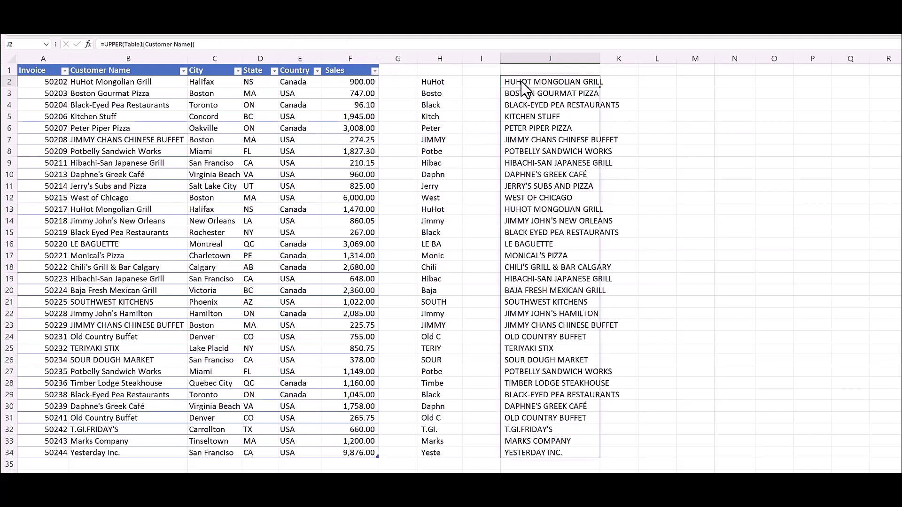
{"action": "double_click", "coordinate": [512, 82]}
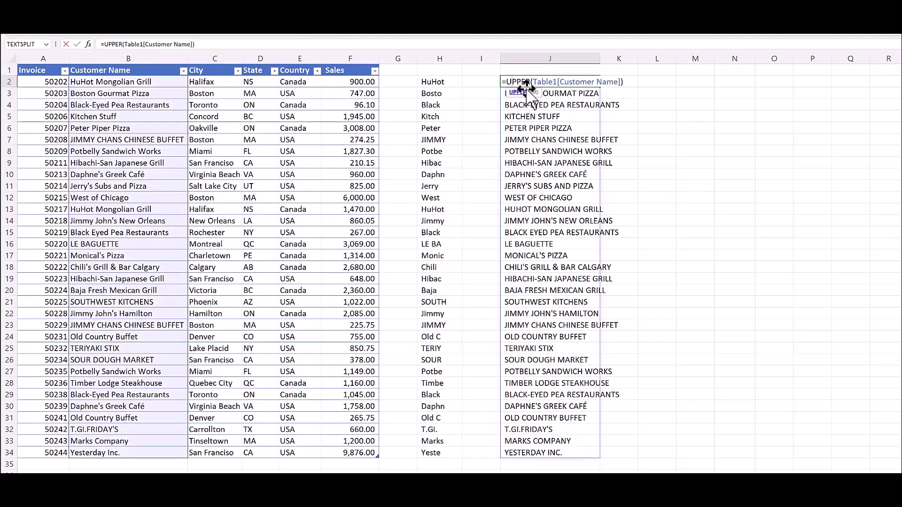
{"action": "type", "text": "Sort"}
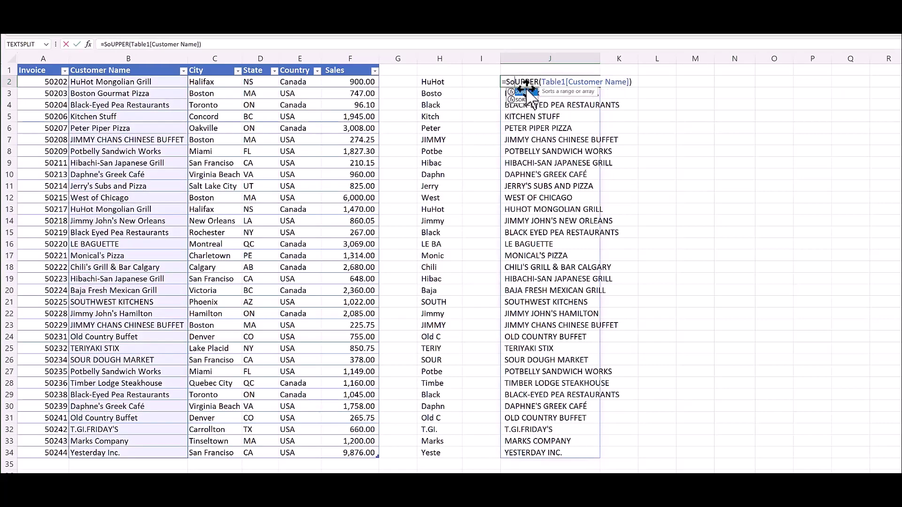
{"action": "type", "text": "("}
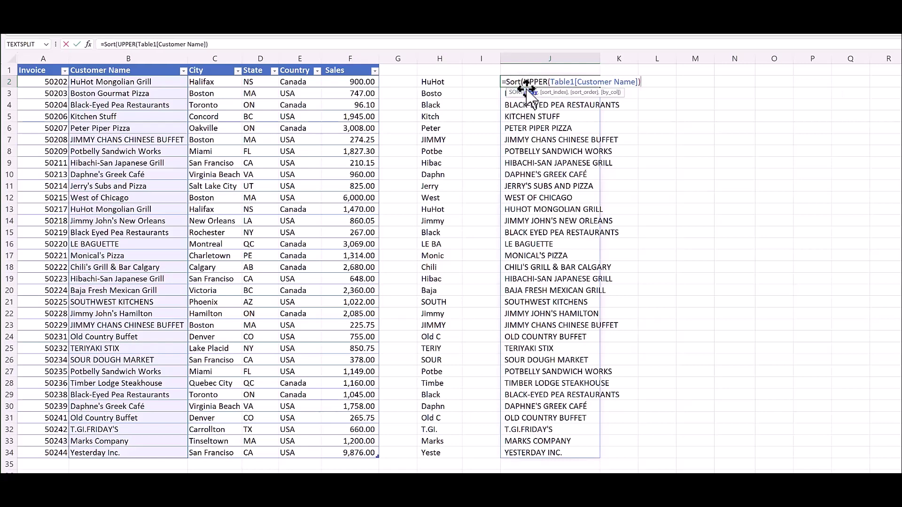
{"action": "type", "text": ","}
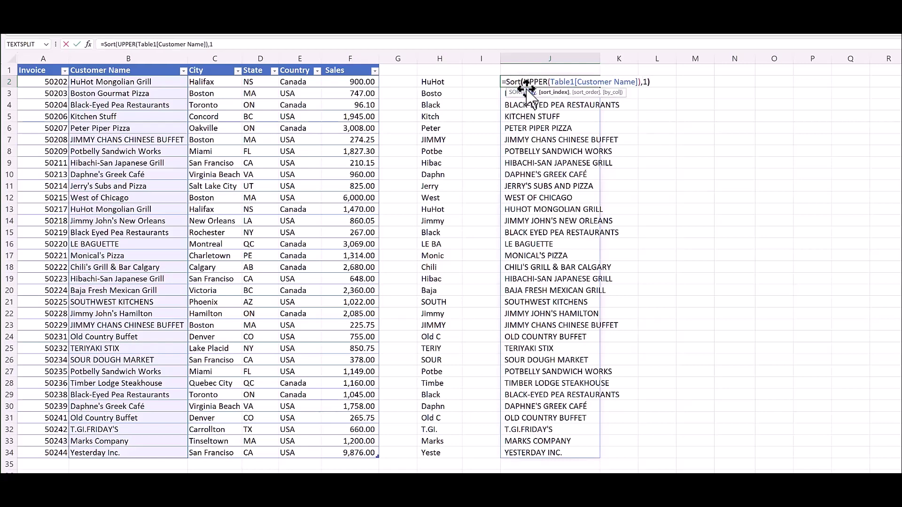
{"action": "type", "text": "1)"}
{"action": "key", "text": "Return"}
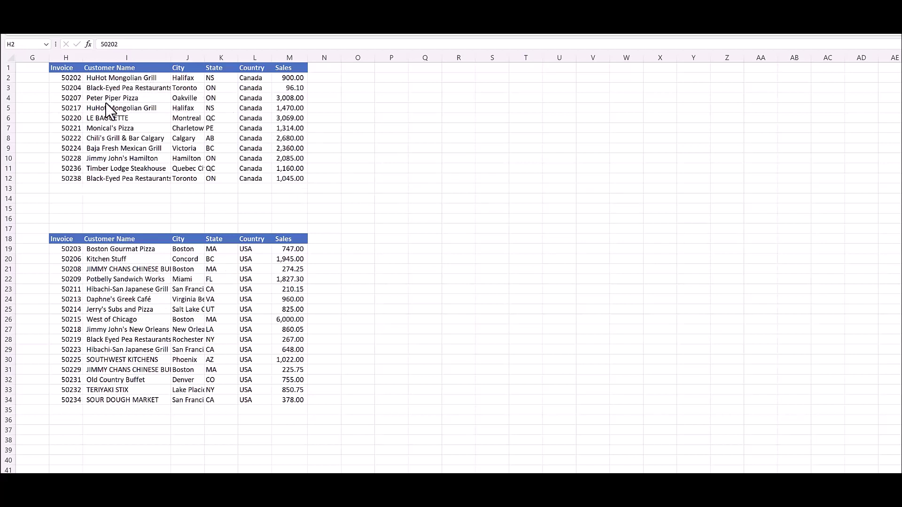
Enter =VSTACK(H2:M12,H19:M34) in O8 to stack the Canada and USA records into one list
{"action": "left_click", "coordinate": [89, 86]}
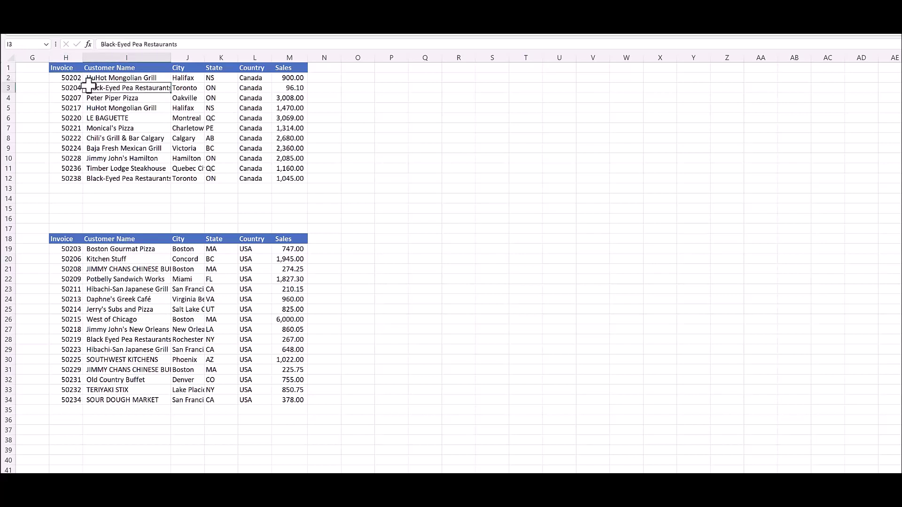
{"action": "left_click", "coordinate": [77, 76]}
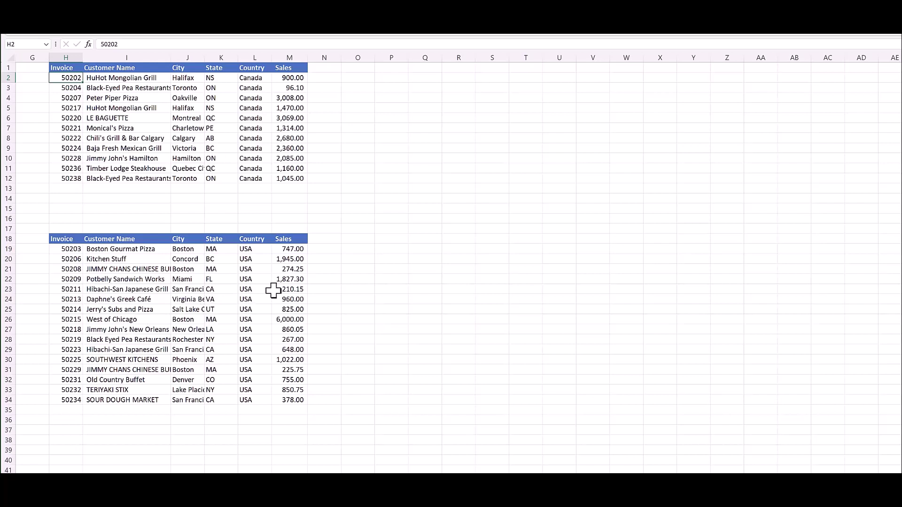
{"action": "left_click", "coordinate": [390, 140]}
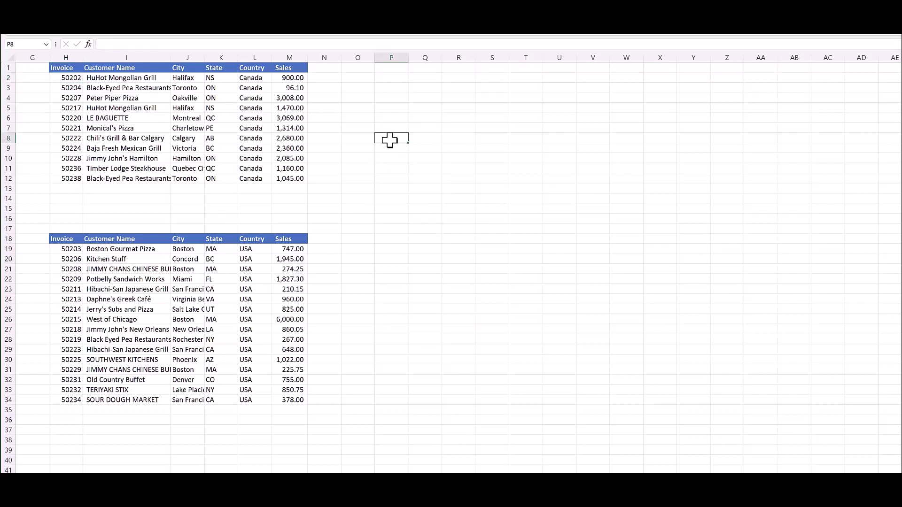
{"action": "key", "text": "Left"}
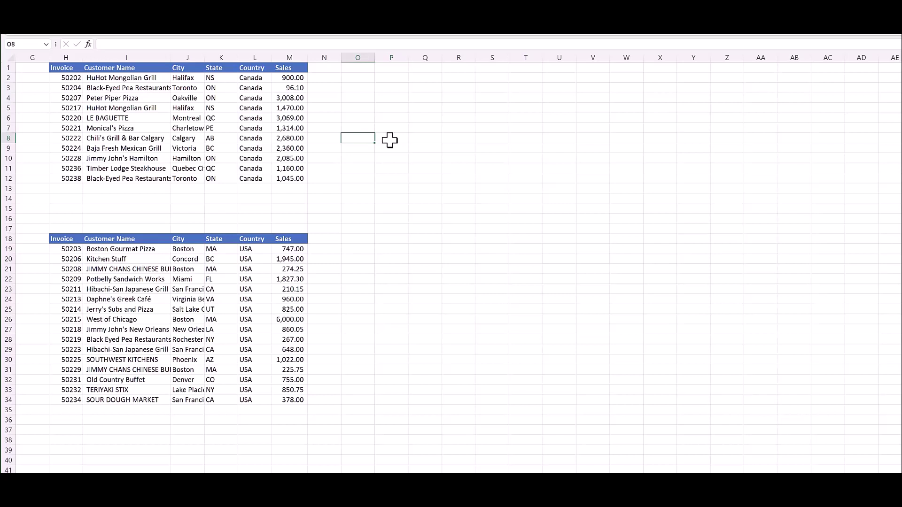
{"action": "type", "text": "=vstack"}
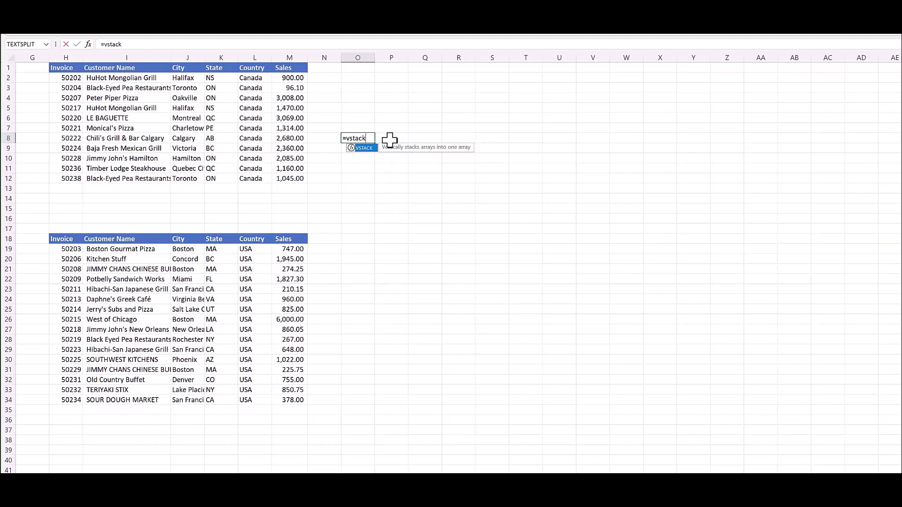
{"action": "type", "text": "("}
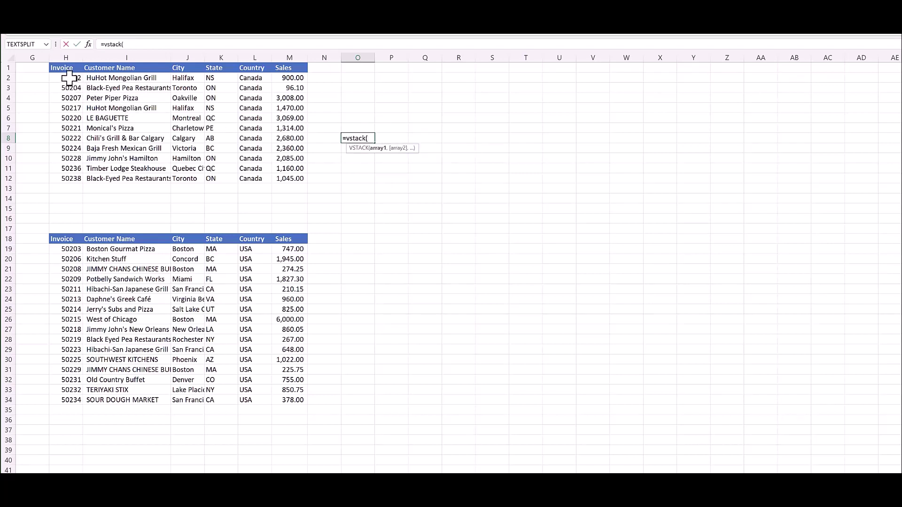
{"action": "left_click_drag", "start_coordinate": [68, 78], "coordinate": [292, 177]}
{"action": "type", "text": ","}
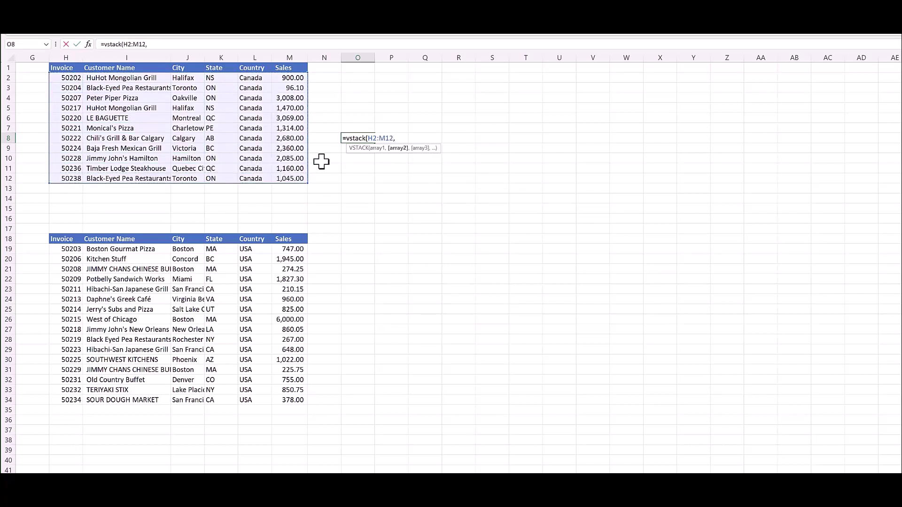
{"action": "left_click_drag", "start_coordinate": [73, 249], "coordinate": [294, 403]}
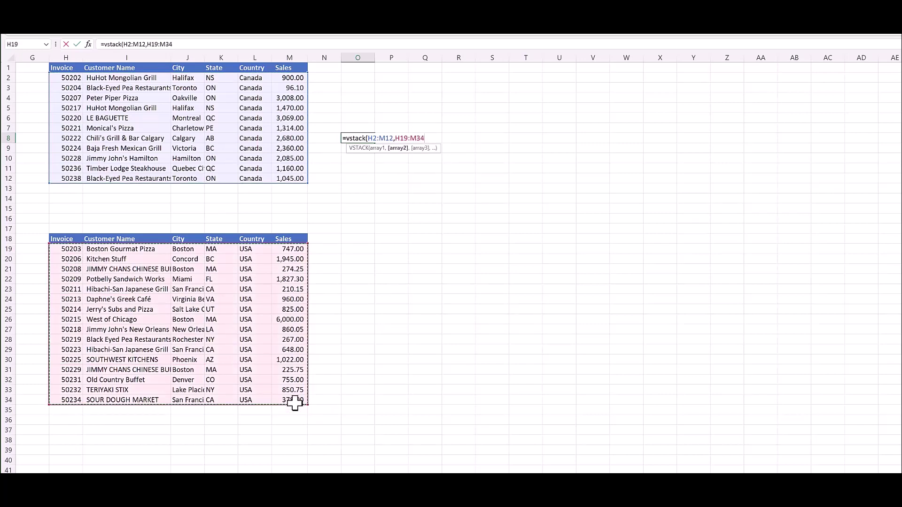
{"action": "key", "text": "Return"}
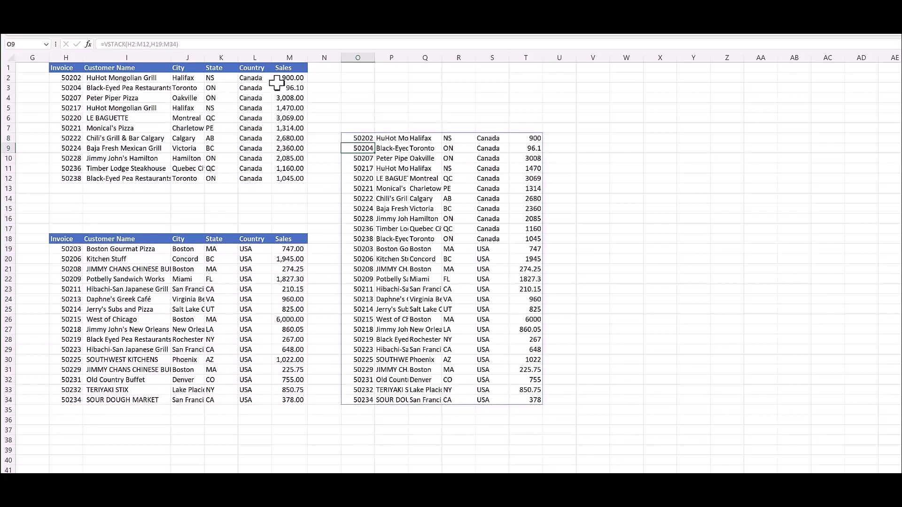
Change the sales value in M2 of the Canada list to 59
{"action": "left_click", "coordinate": [290, 78]}
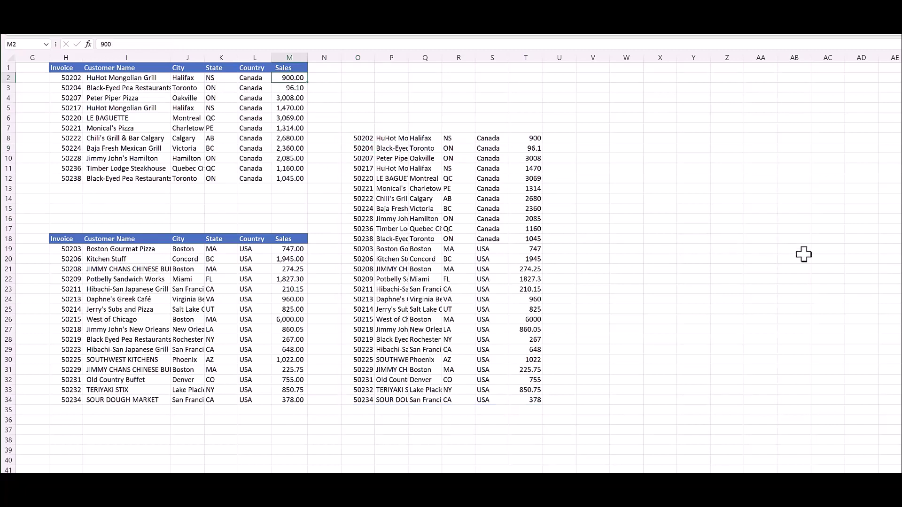
{"action": "type", "text": "59"}
{"action": "key", "text": "Return"}
{"action": "key", "text": "Up"}
{"action": "key", "text": "Down"}
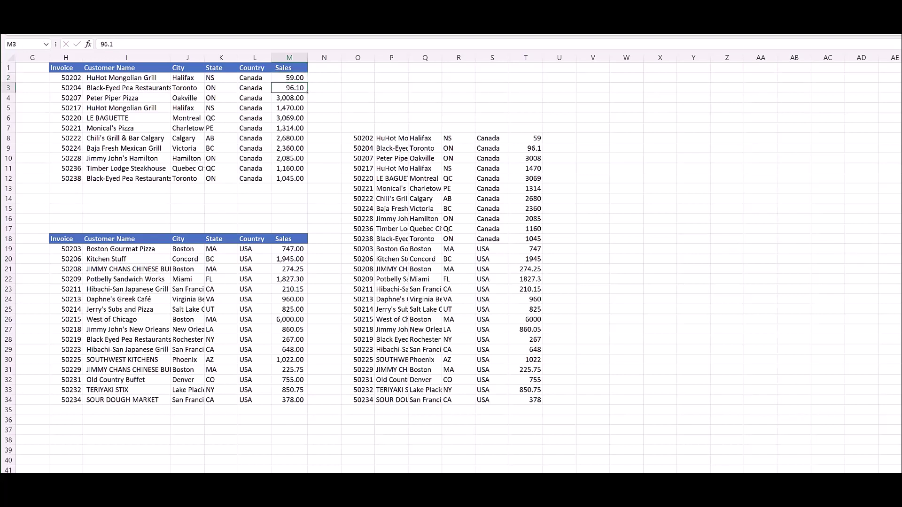
Format column T with thousands separators and two decimals, and widen it slightly
{"action": "left_click", "coordinate": [525, 59]}
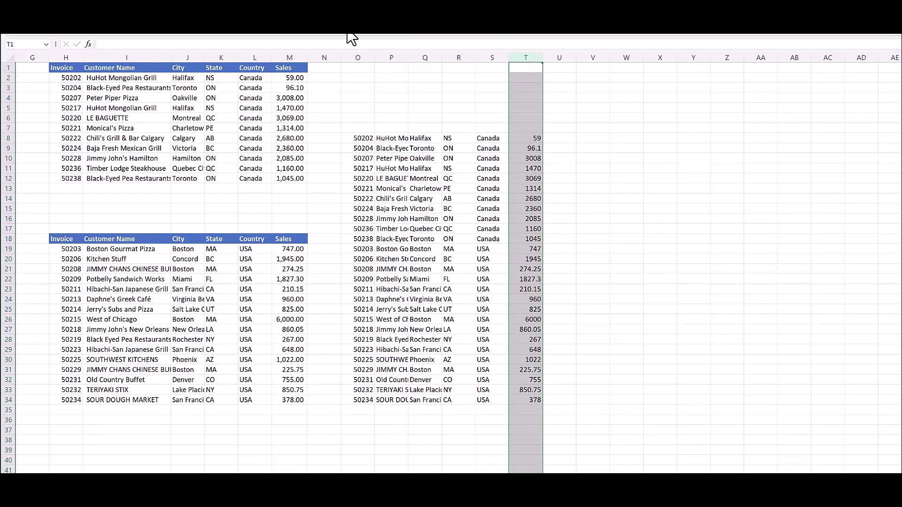
{"action": "key", "text": "ctrl+shift+1"}
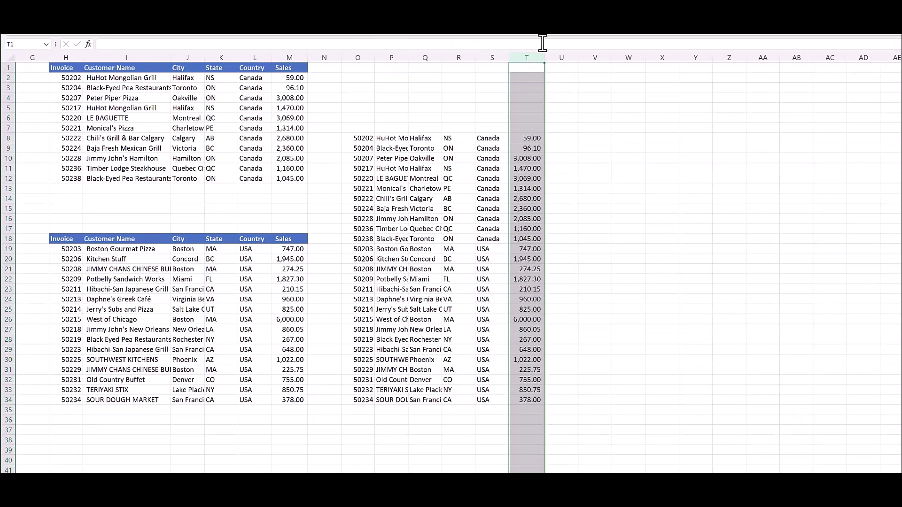
{"action": "left_click_drag", "start_coordinate": [542, 57], "coordinate": [548, 57]}
{"action": "left_click", "coordinate": [463, 77]}
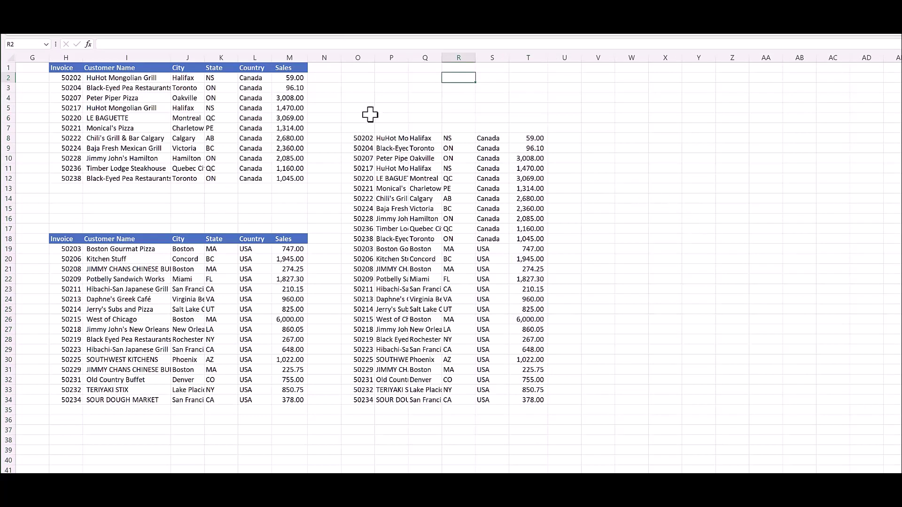
Set the sales value in M2 to 900
{"action": "left_click", "coordinate": [297, 79]}
{"action": "type", "text": "9"}
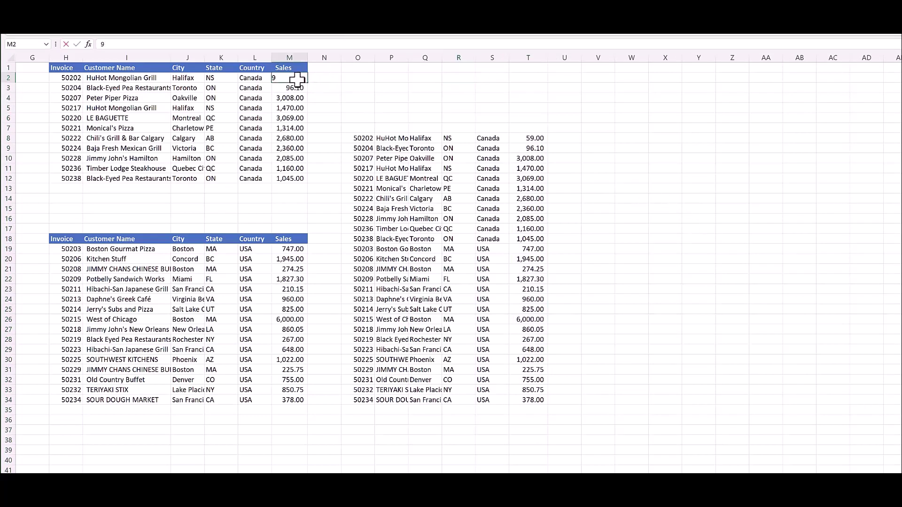
{"action": "key", "text": "Return"}
{"action": "key", "text": "Down"}
{"action": "key", "text": "Down"}
{"action": "key", "text": "Down"}
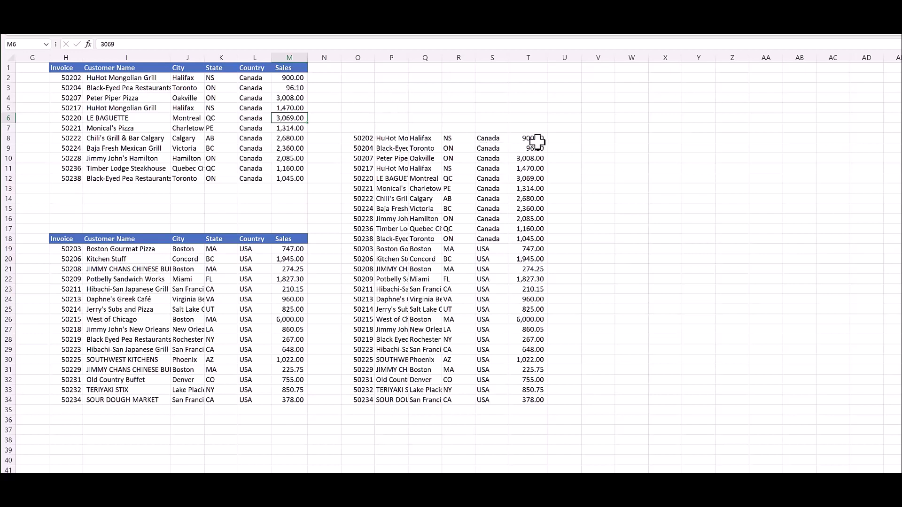
Add the header row H1:M1 as the first array of the VSTACK formula in O8
{"action": "left_click", "coordinate": [362, 138]}
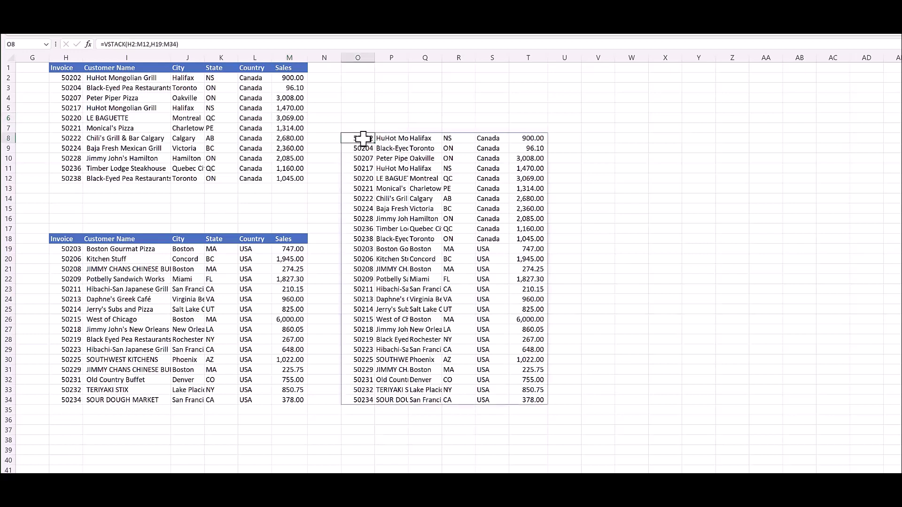
{"action": "double_click", "coordinate": [362, 139]}
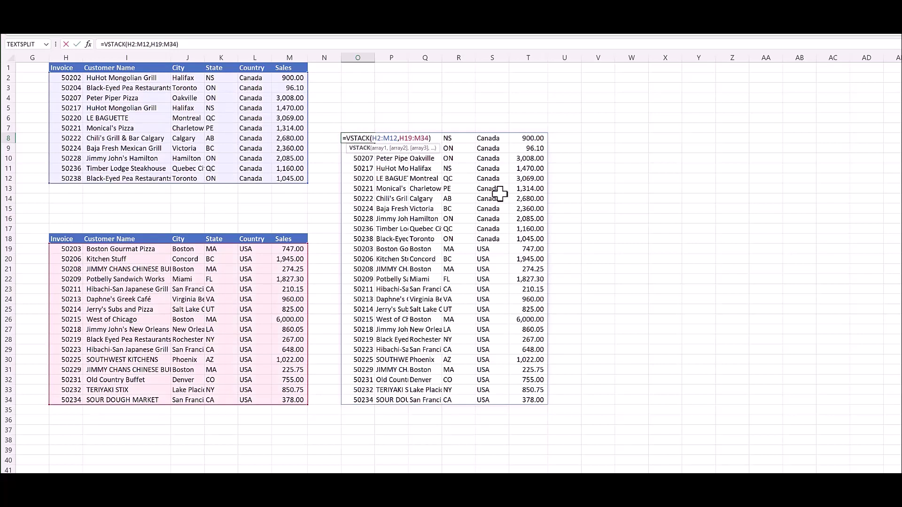
{"action": "key", "text": "Right"}
{"action": "left_click_drag", "start_coordinate": [76, 69], "coordinate": [279, 66]}
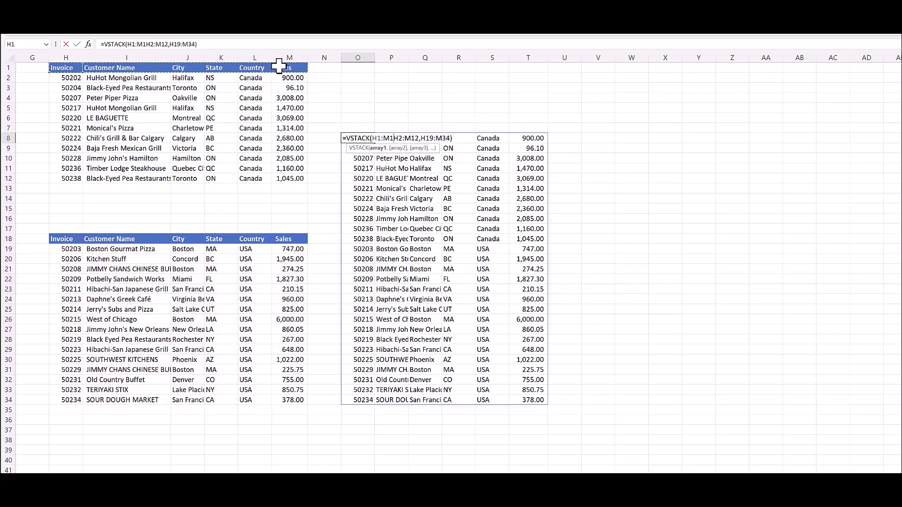
{"action": "type", "text": ","}
{"action": "key", "text": "Return"}
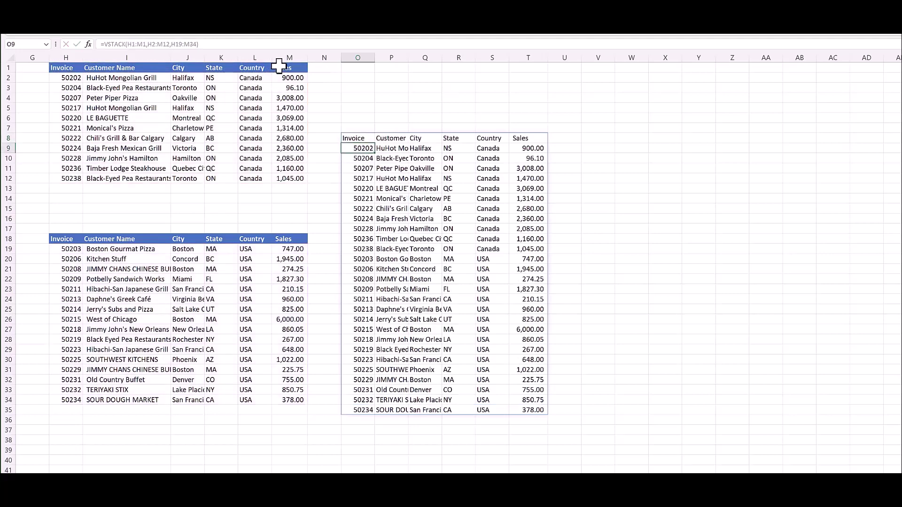
{"action": "key", "text": "Down"}
{"action": "key", "text": "Down"}
{"action": "key", "text": "Down"}
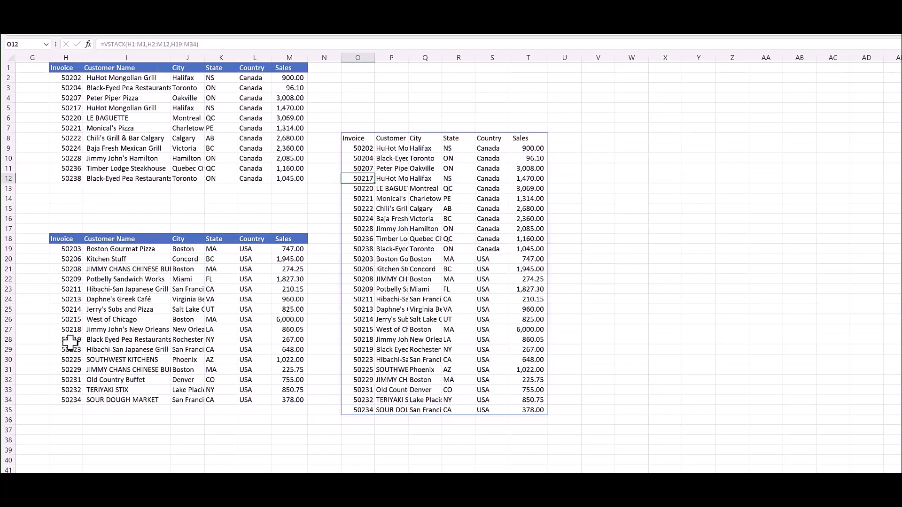
Copy the Black Eyed Pea Restaurants record from row 28 into row 35, directly beneath the USA list
{"action": "left_click_drag", "start_coordinate": [69, 340], "coordinate": [258, 341]}
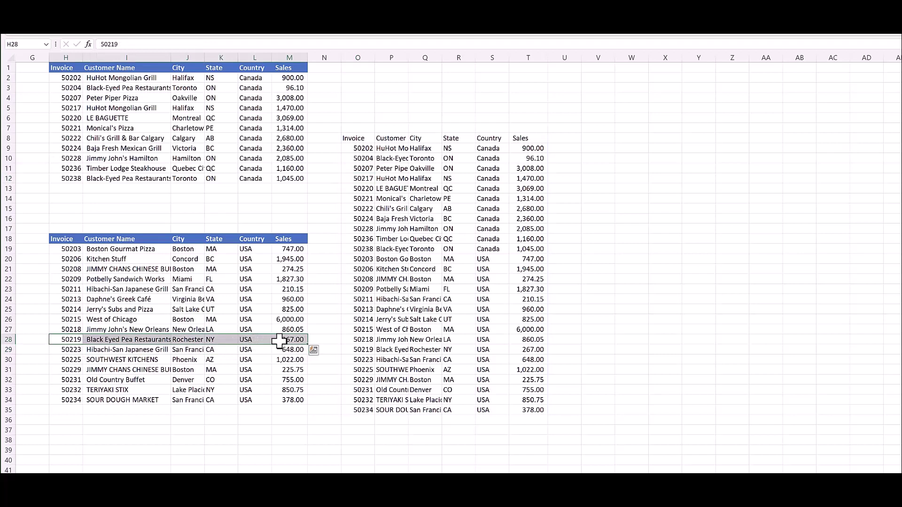
{"action": "key", "text": "ctrl+c"}
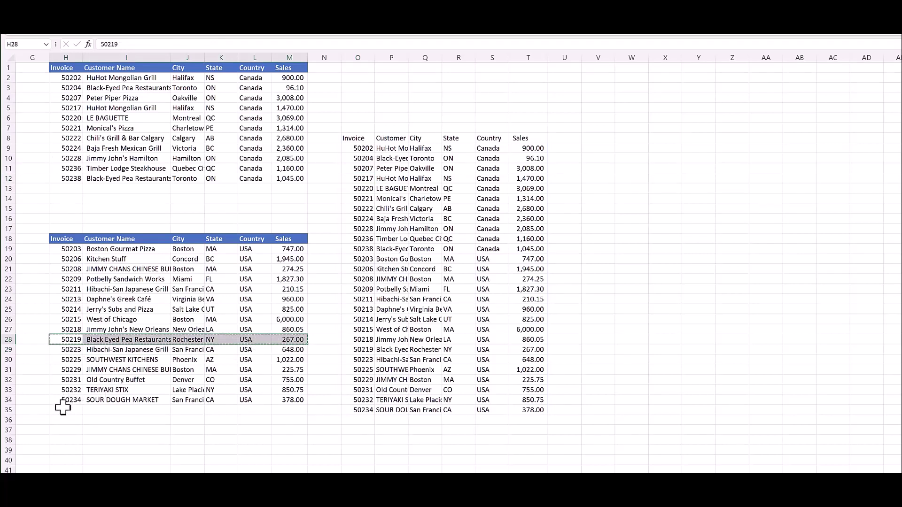
{"action": "left_click", "coordinate": [65, 407]}
{"action": "key", "text": "ctrl+v"}
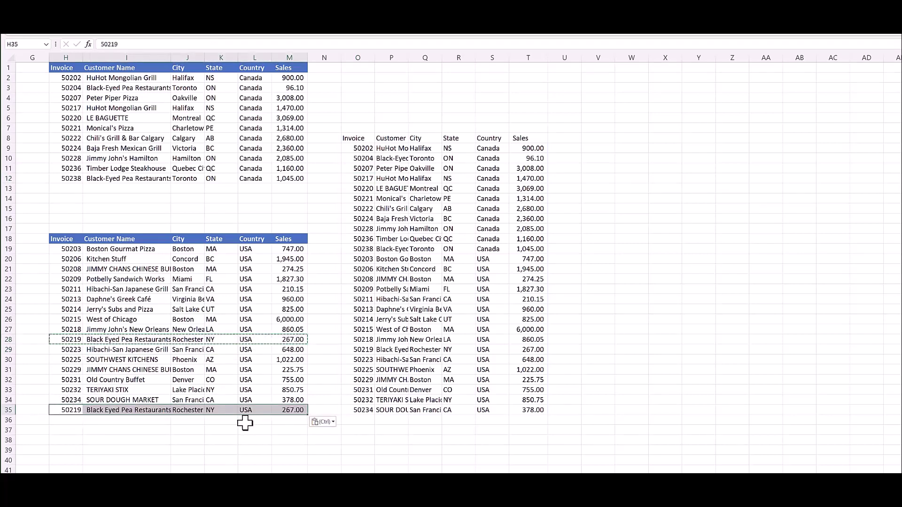
{"action": "left_click", "coordinate": [159, 450]}
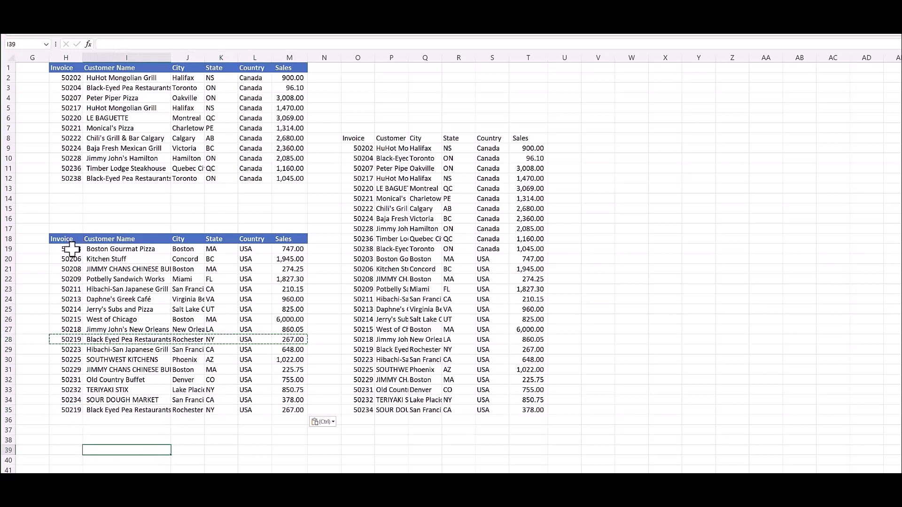
Select the USA records H19:M34 for comparison, and undo the record pasted in row 35
{"action": "left_click_drag", "start_coordinate": [73, 249], "coordinate": [277, 396]}
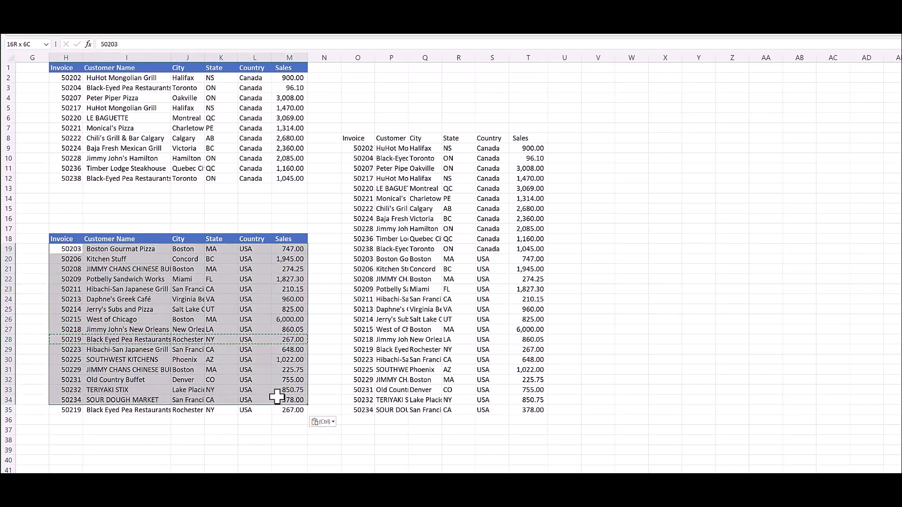
{"action": "left_click", "coordinate": [187, 440]}
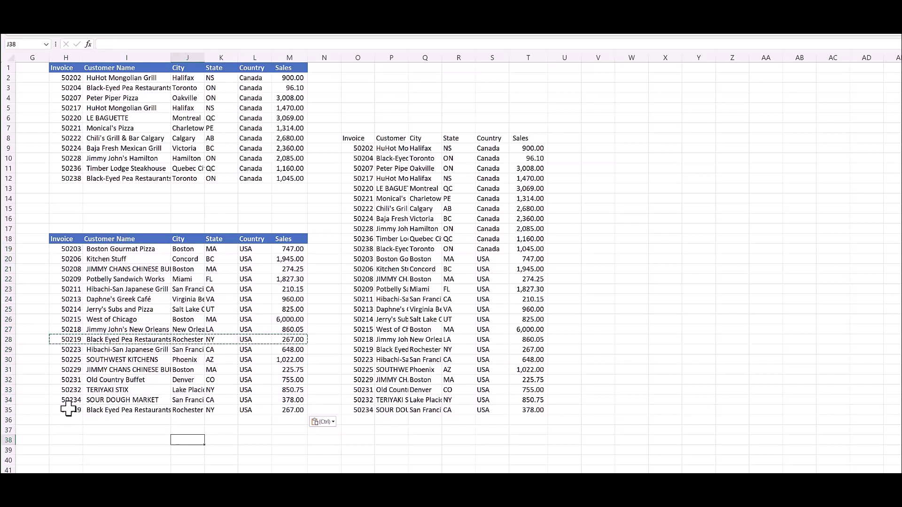
{"action": "key", "text": "ctrl+z"}
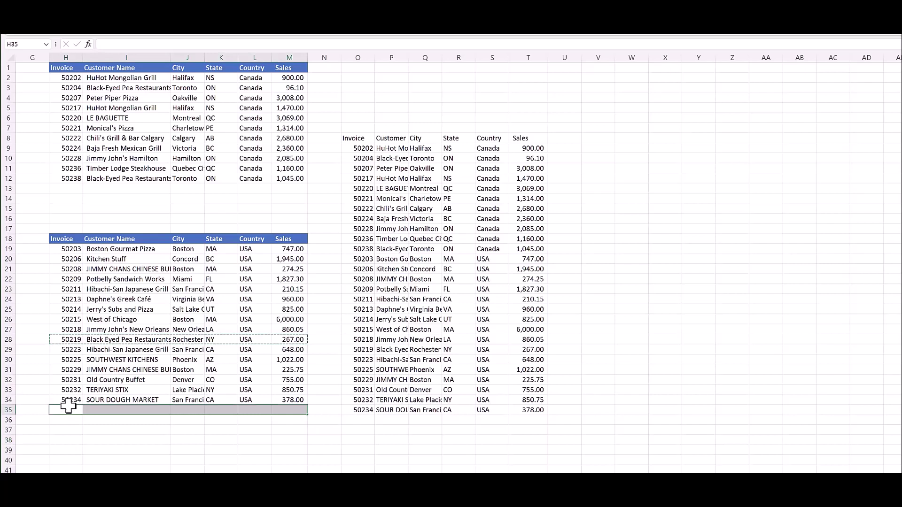
{"action": "left_click", "coordinate": [151, 440]}
{"action": "left_click", "coordinate": [202, 207]}
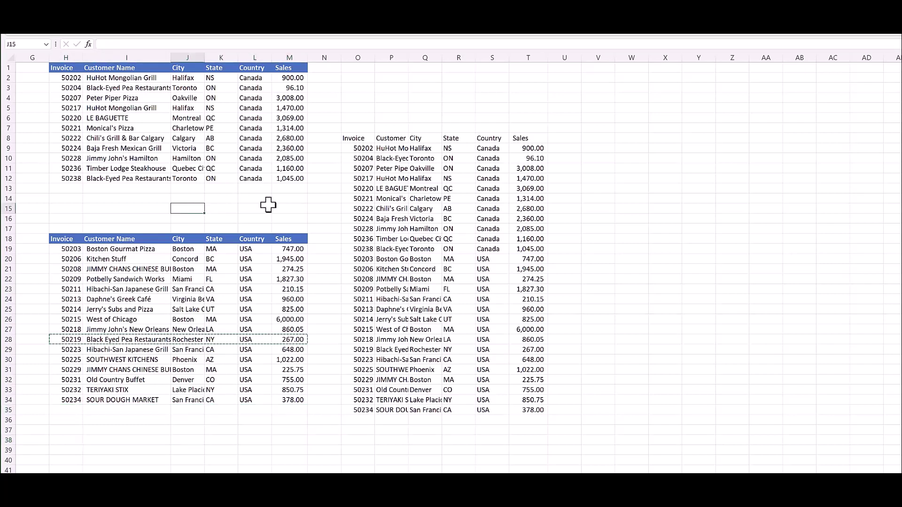
Convert the Canada list H1:M12 and the USA list H18:M34 into separate tables with headers
{"action": "left_click", "coordinate": [74, 77]}
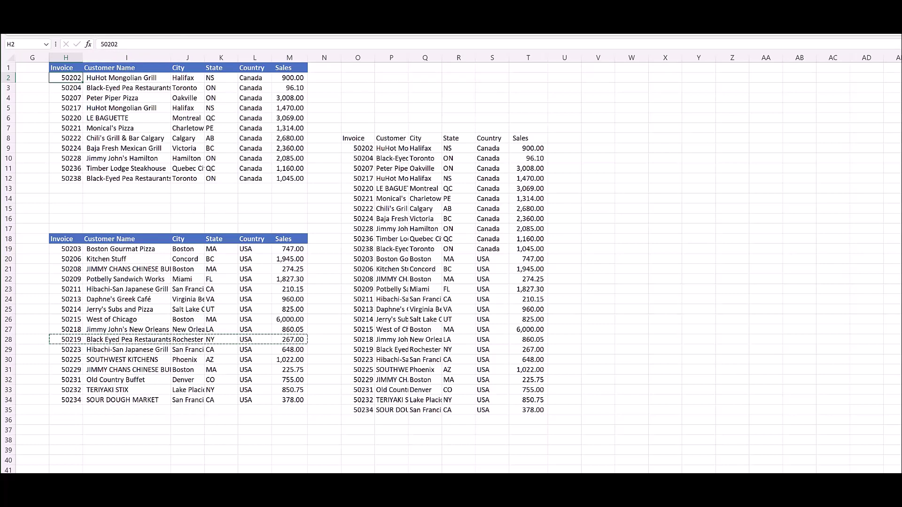
{"action": "key", "text": "ctrl+t"}
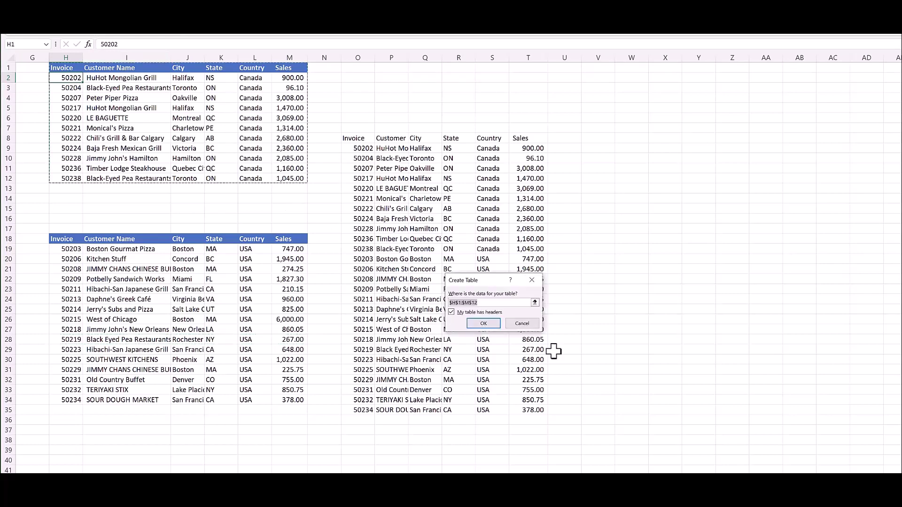
{"action": "left_click", "coordinate": [492, 325]}
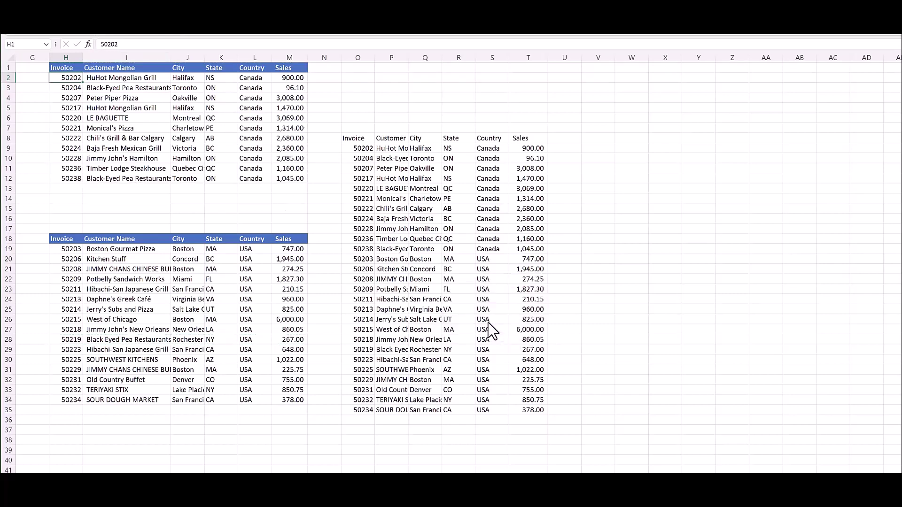
{"action": "left_click", "coordinate": [75, 249]}
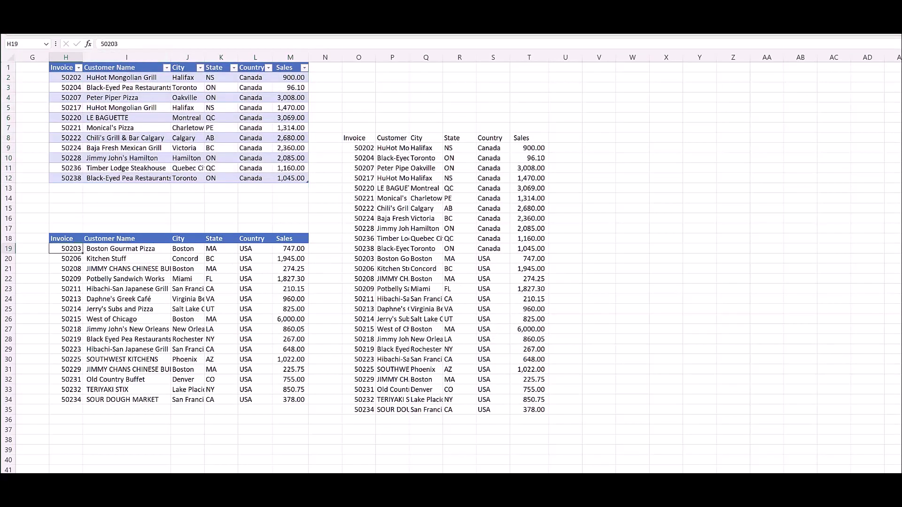
{"action": "key", "text": "ctrl+t"}
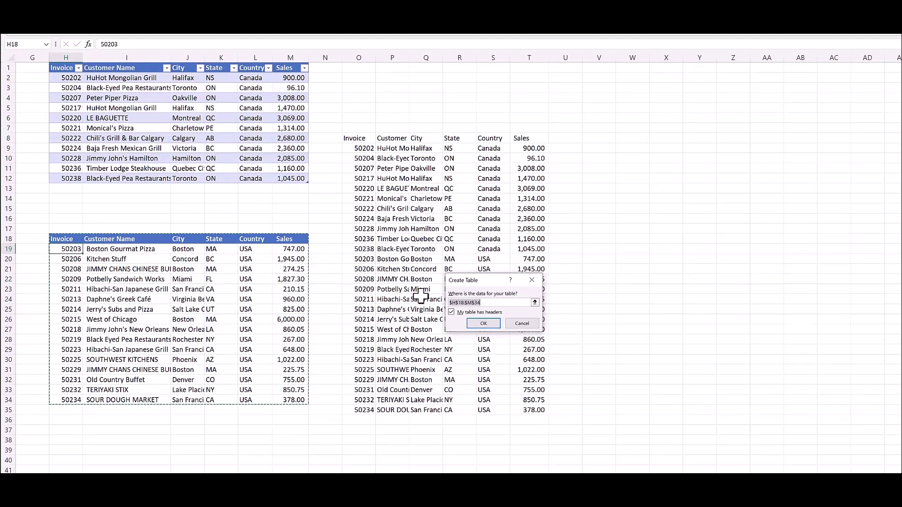
{"action": "left_click", "coordinate": [484, 329]}
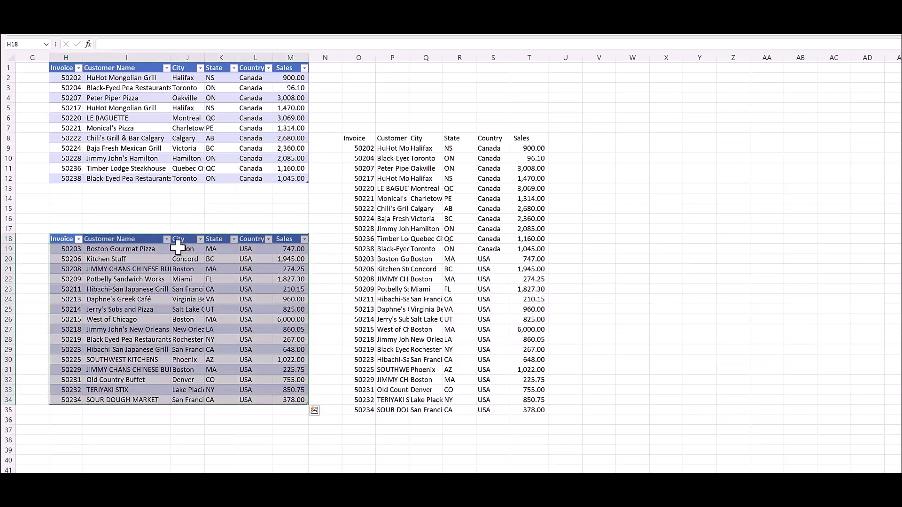
{"action": "left_click", "coordinate": [157, 249]}
Replace the formula in O8 with =VSTACK(Table4[#Headers],Table4,Table5) to stack the headers and both tables
{"action": "left_click", "coordinate": [361, 149]}
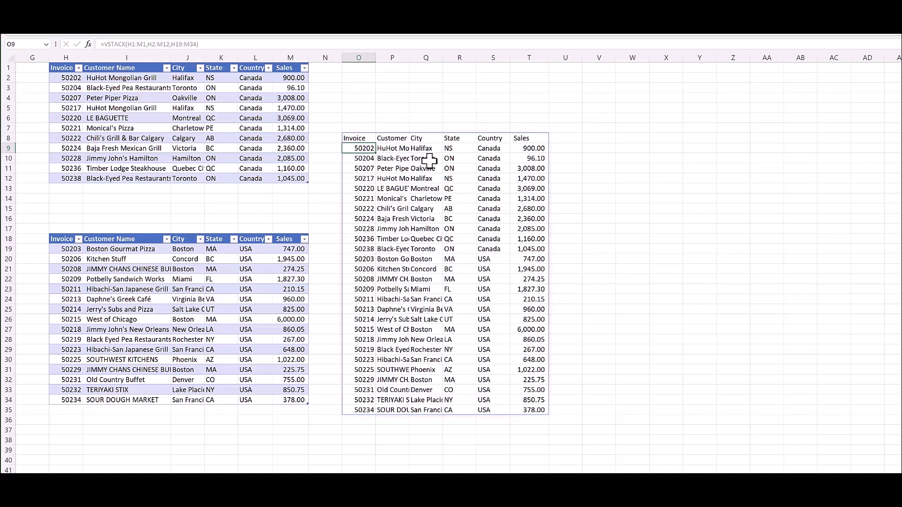
{"action": "key", "text": "Up"}
{"action": "key", "text": "Delete"}
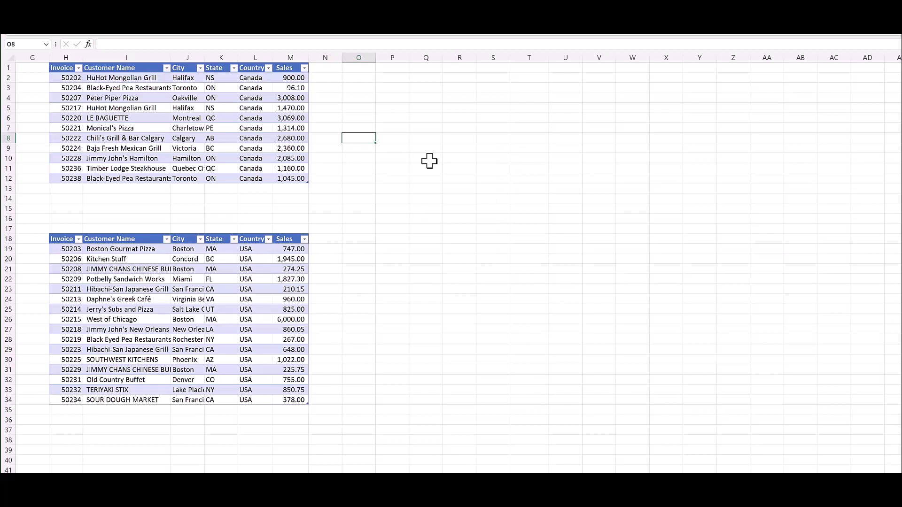
{"action": "type", "text": "=vs"}
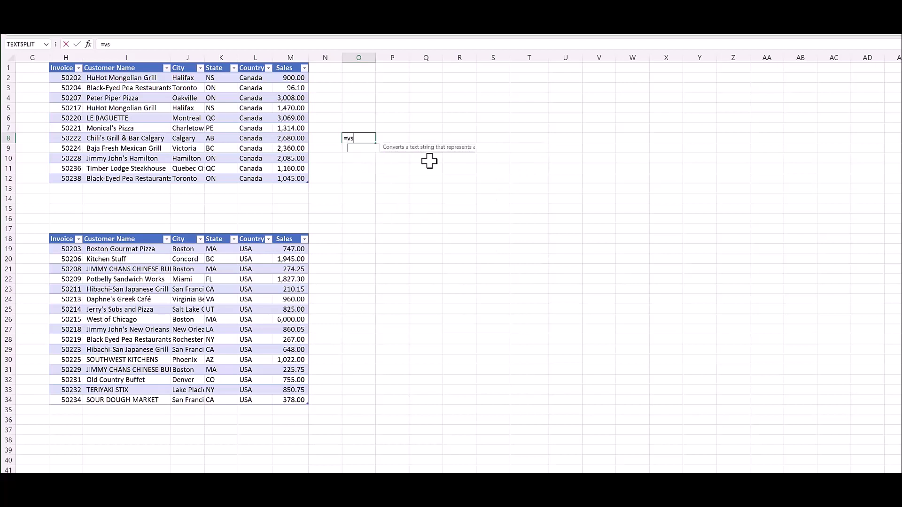
{"action": "type", "text": "tack("}
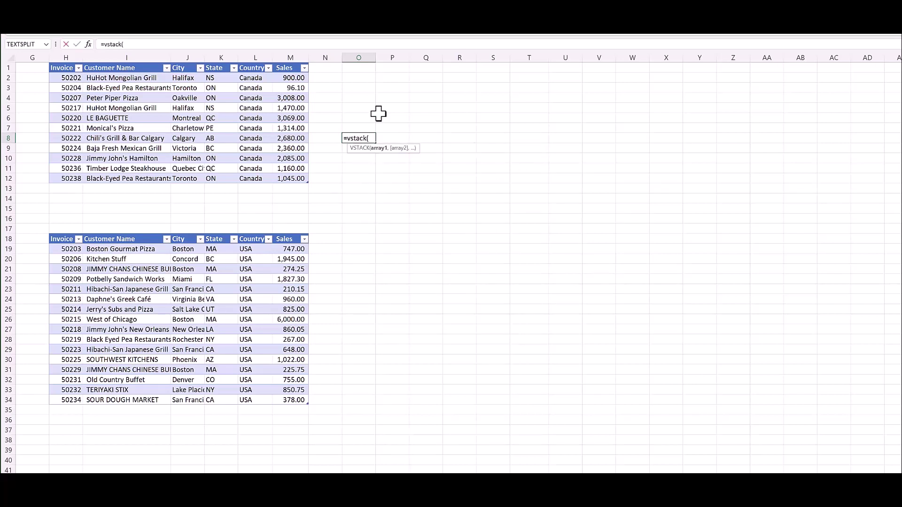
{"action": "left_click", "coordinate": [46, 70]}
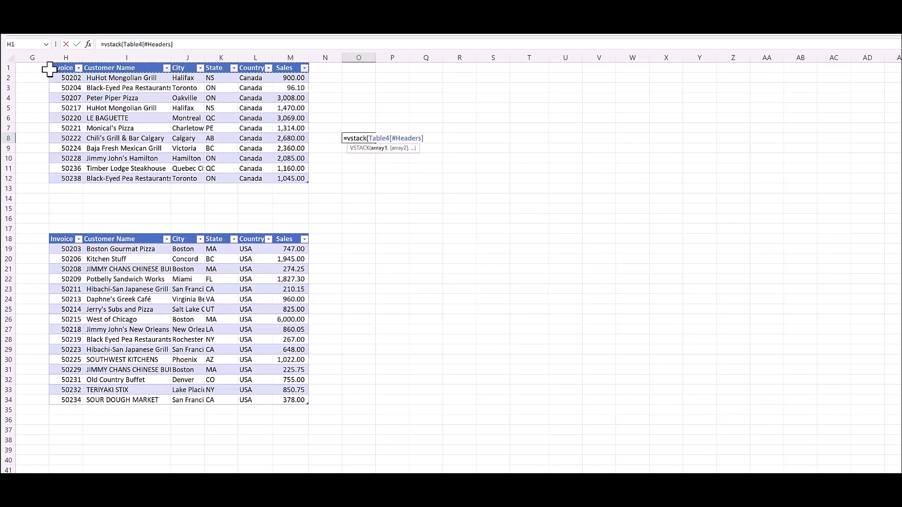
{"action": "type", "text": ","}
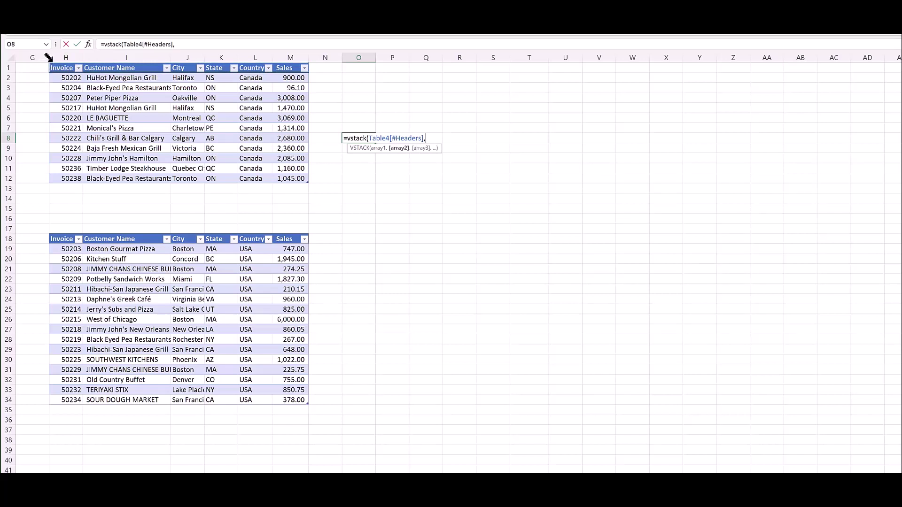
{"action": "left_click", "coordinate": [50, 59]}
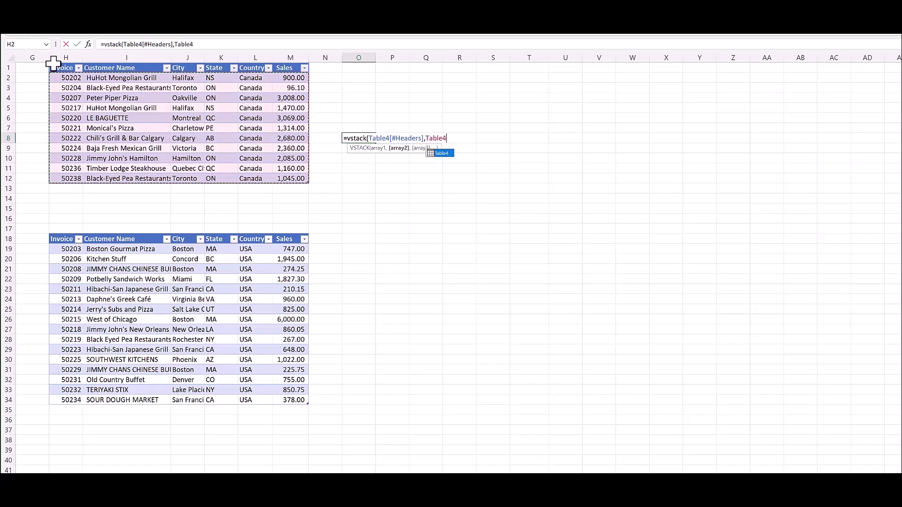
{"action": "type", "text": ","}
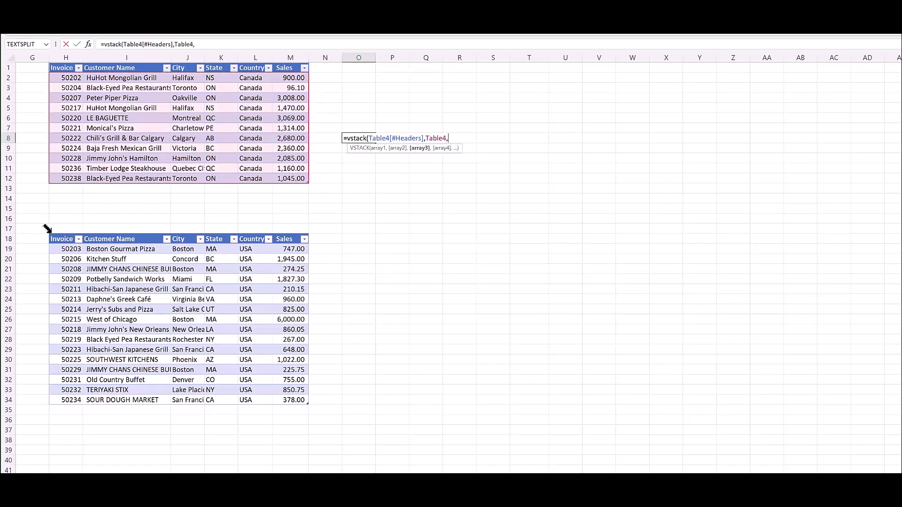
{"action": "left_click", "coordinate": [47, 229]}
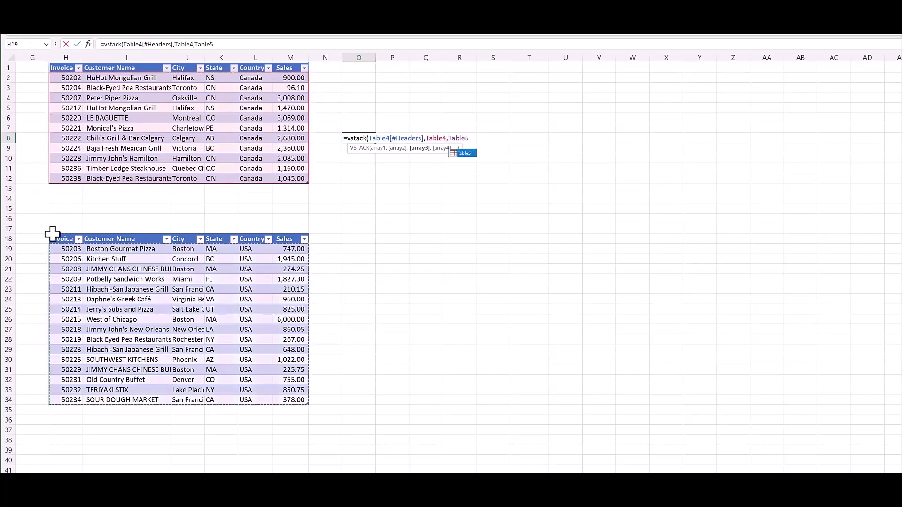
{"action": "type", "text": ")"}
{"action": "key", "text": "Return"}
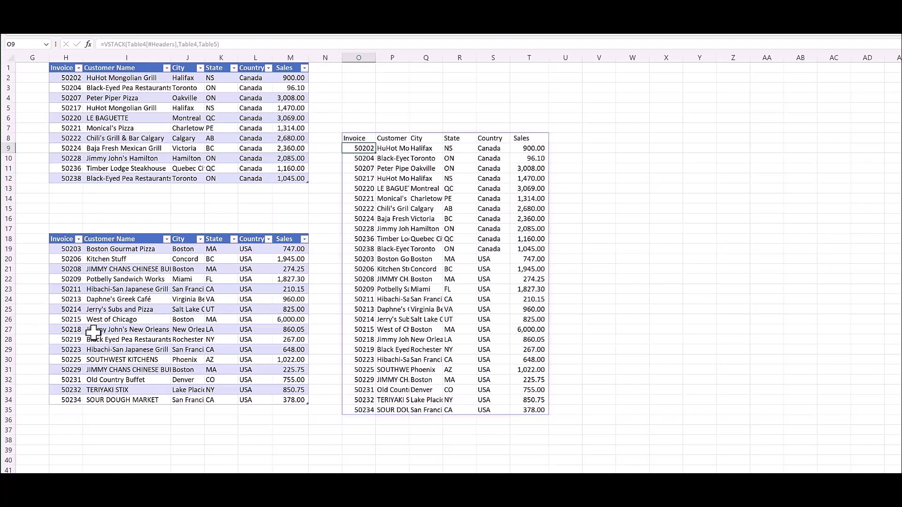
Copy the Jerry's Subs and Pizza record from row 25 into row 35, directly beneath the USA table
{"action": "left_click_drag", "start_coordinate": [74, 309], "coordinate": [279, 310]}
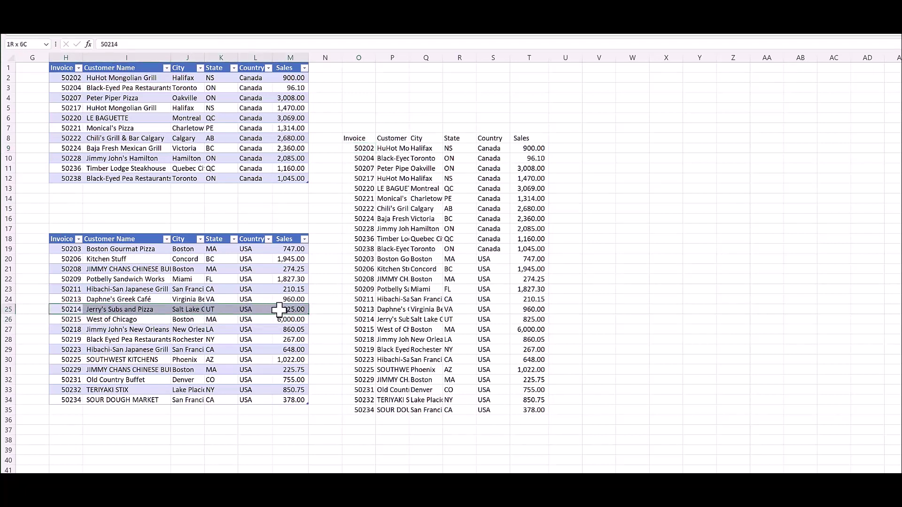
{"action": "key", "text": "ctrl+c"}
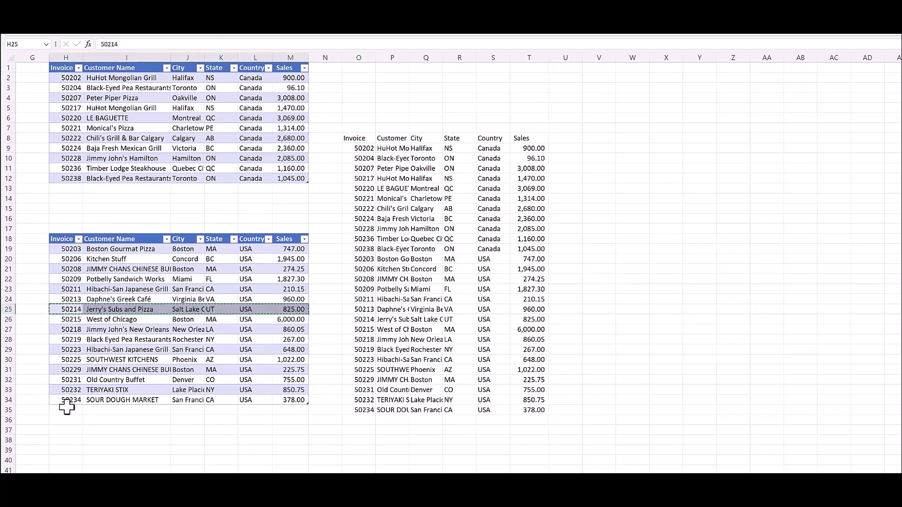
{"action": "left_click", "coordinate": [67, 408]}
{"action": "key", "text": "ctrl+v"}
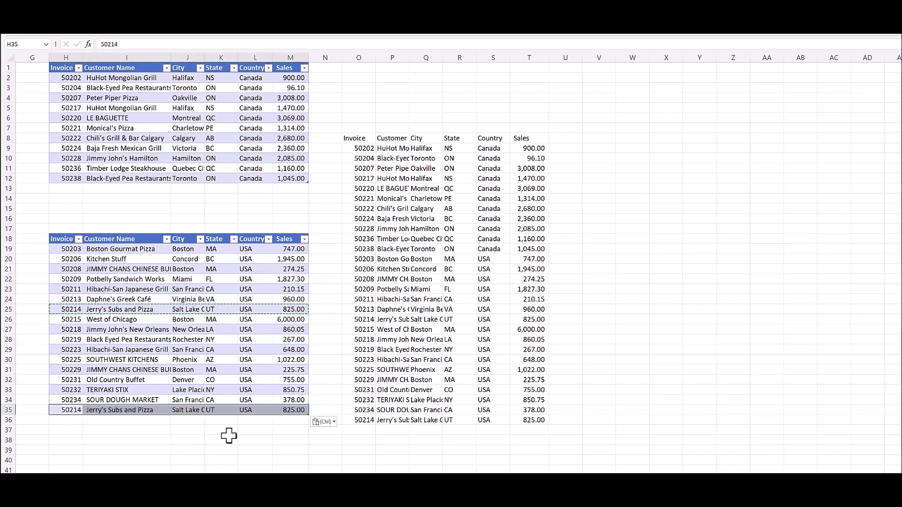
{"action": "key", "text": "Down"}
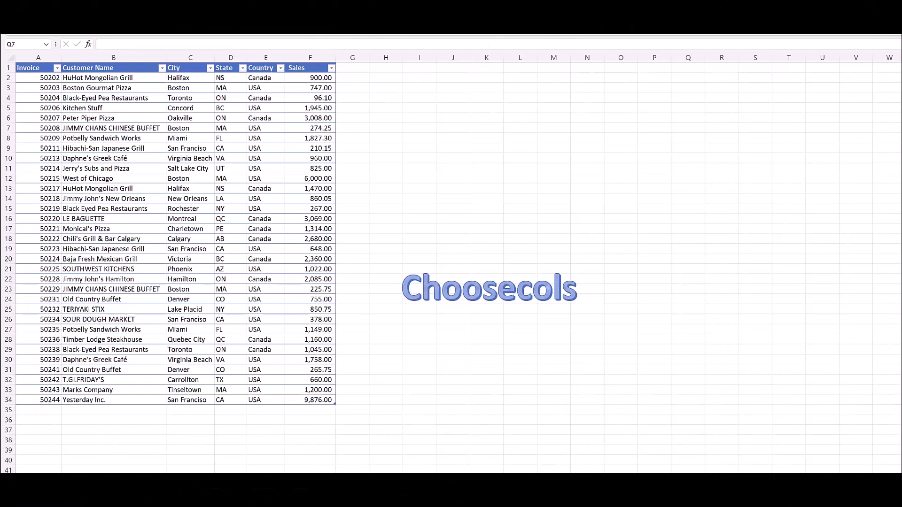
Enter =CHOOSECOLS(Table1[#All],2,5,6) in I5 to return the customer name, country and sales columns
{"action": "left_click", "coordinate": [420, 108]}
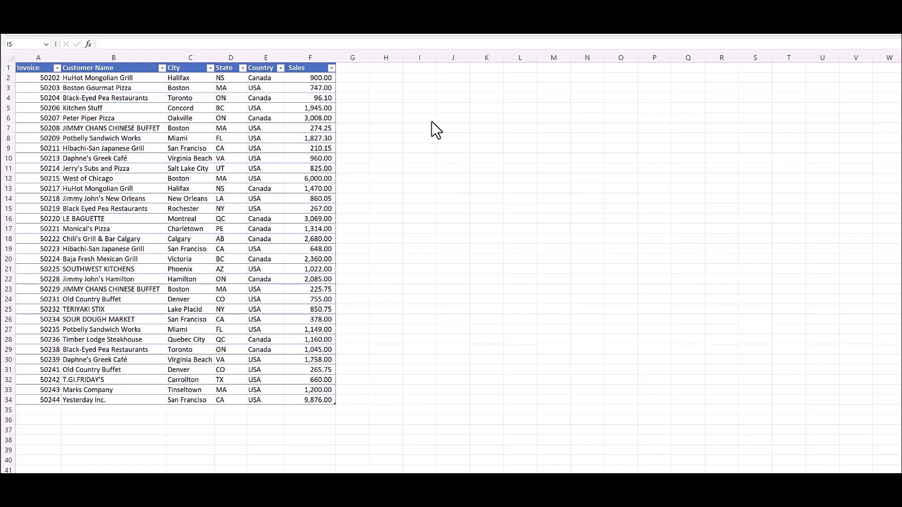
{"action": "left_click", "coordinate": [422, 109]}
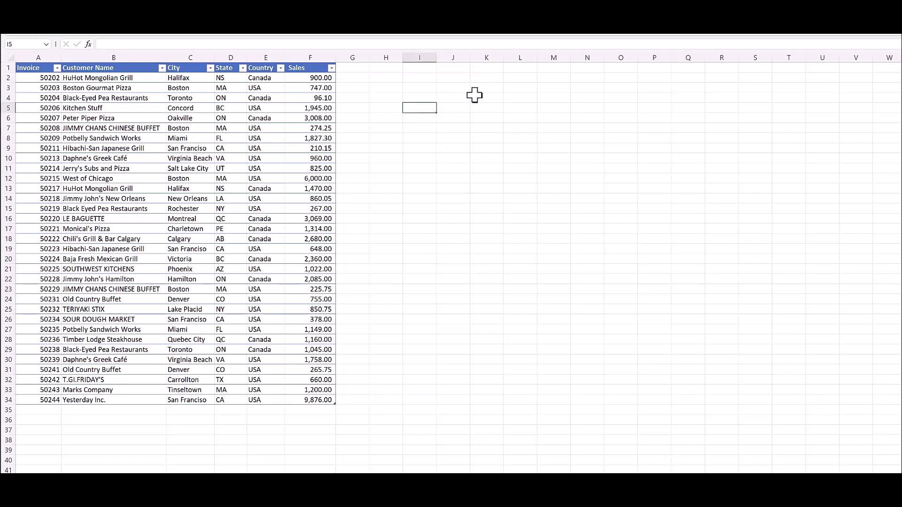
{"action": "type", "text": "=ch"}
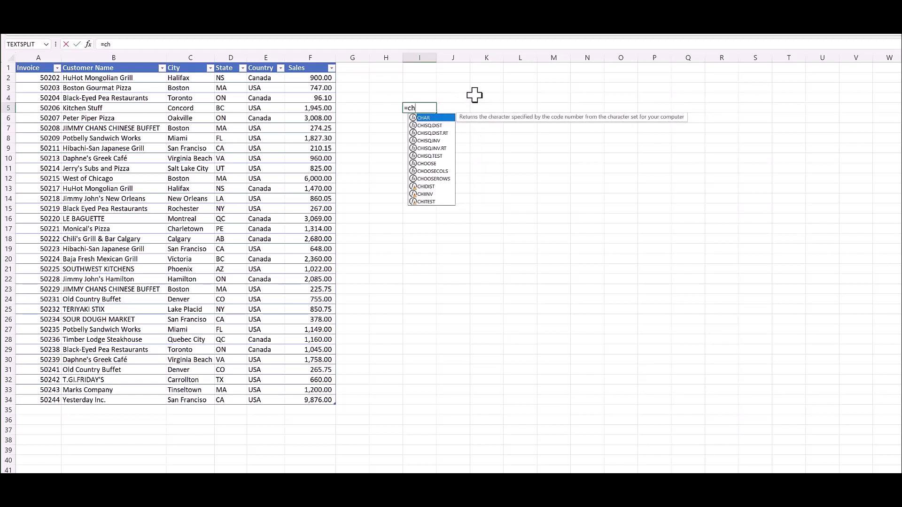
{"action": "type", "text": "oo"}
{"action": "key", "text": "Down"}
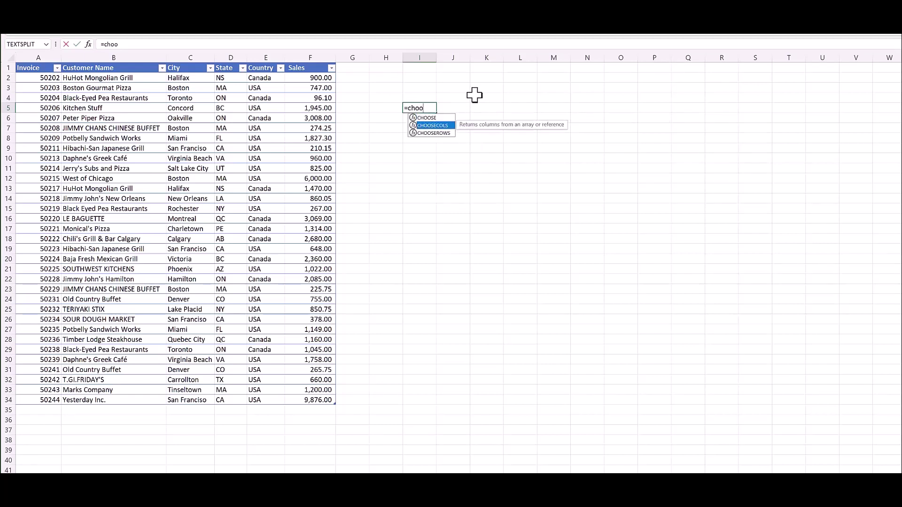
{"action": "key", "text": "Tab"}
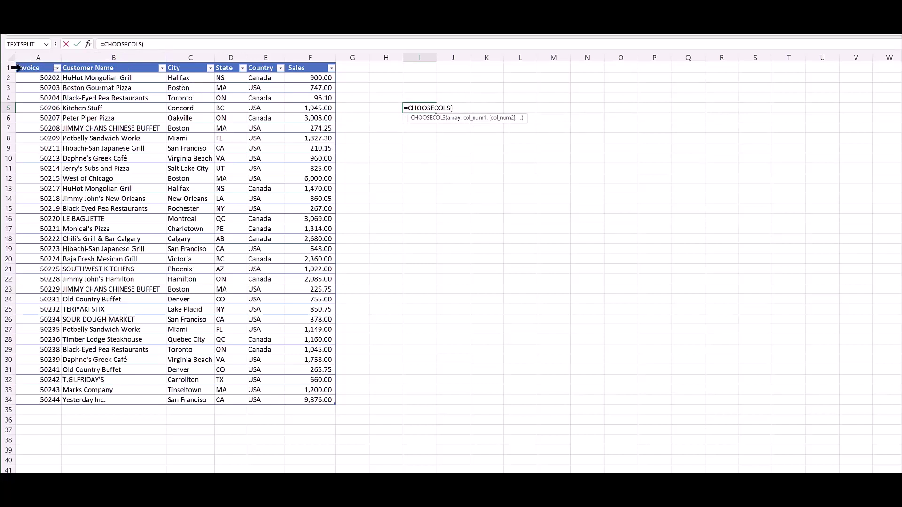
{"action": "left_click_drag", "start_coordinate": [16, 67], "coordinate": [42, 399]}
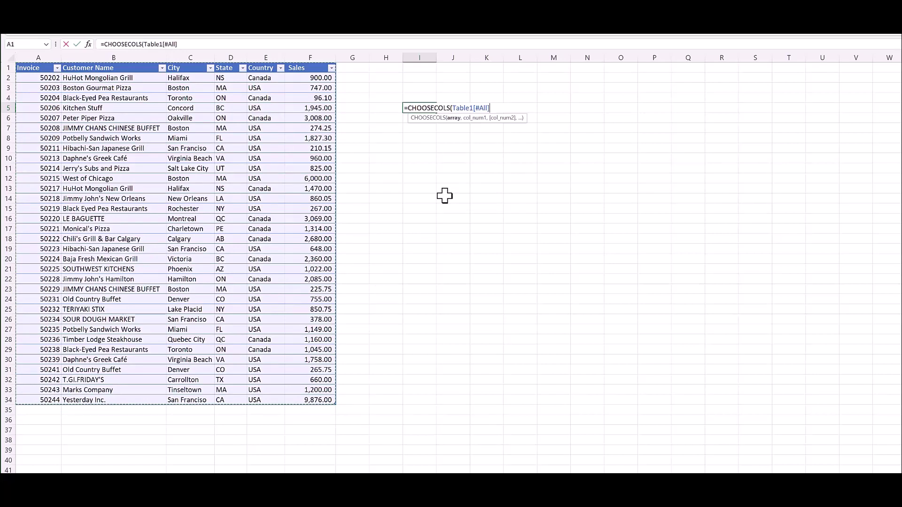
{"action": "type", "text": ","}
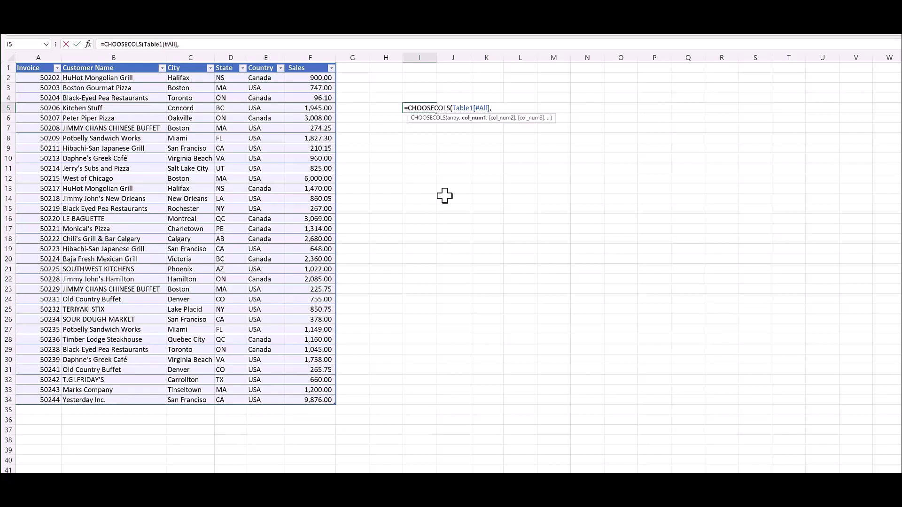
{"action": "type", "text": "2,"}
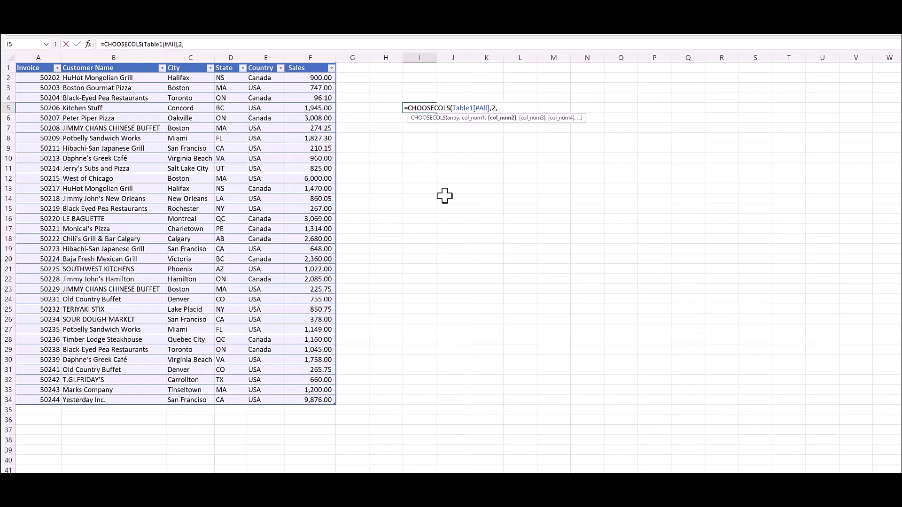
{"action": "type", "text": "5,6)"}
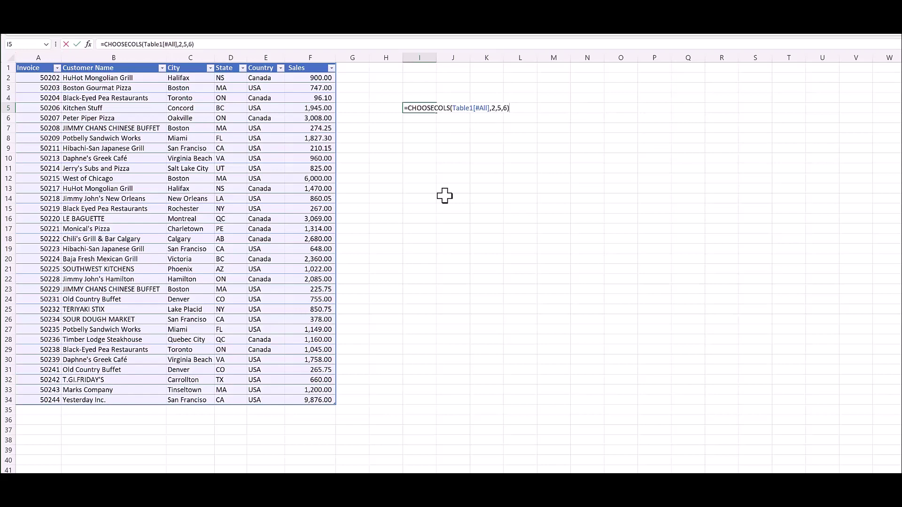
{"action": "key", "text": "Return"}
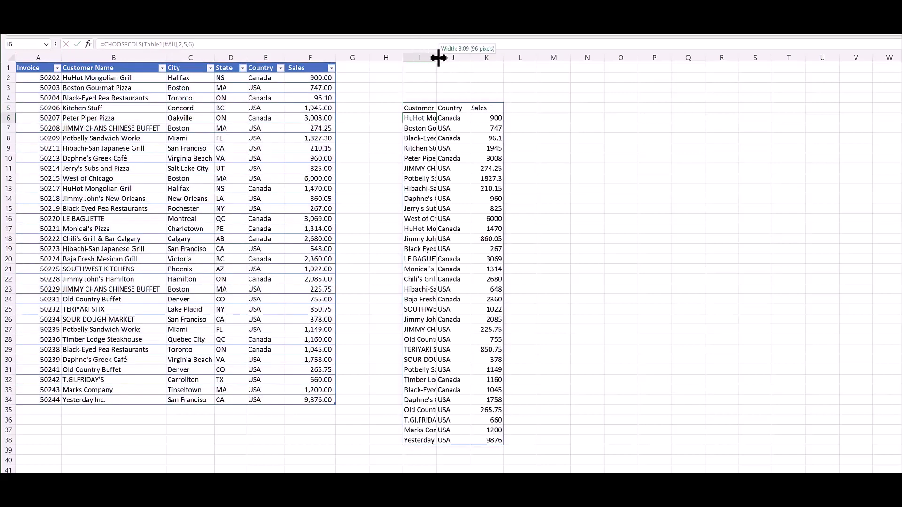
Fit column I to its contents, and give column K a two-decimal comma number format and a slightly wider width
{"action": "double_click", "coordinate": [438, 57]}
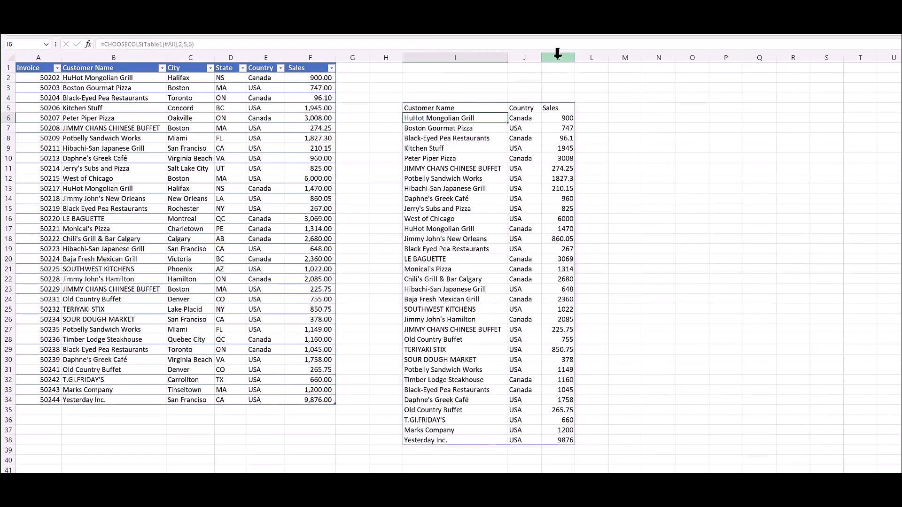
{"action": "left_click", "coordinate": [559, 57]}
{"action": "left_click", "coordinate": [368, 24]}
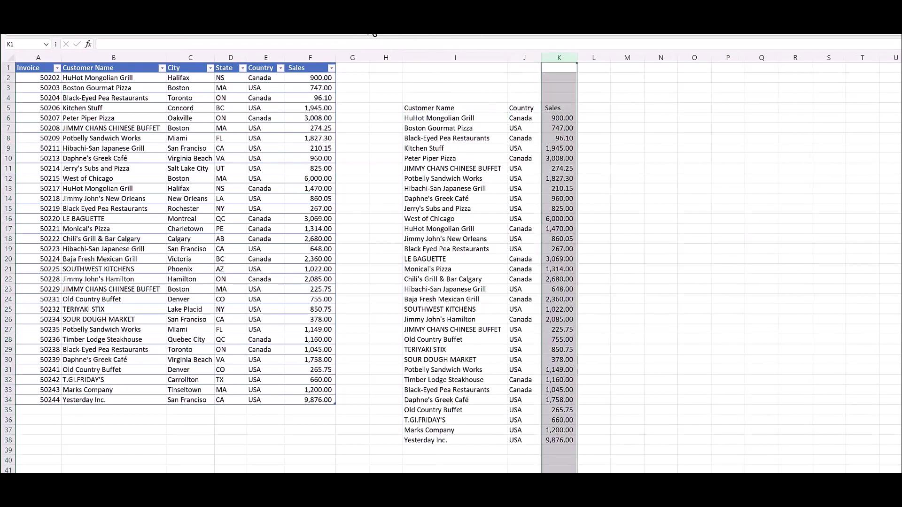
{"action": "left_click_drag", "start_coordinate": [577, 54], "coordinate": [581, 54]}
Make the header cells I5:K5 bold and underlined
{"action": "left_click", "coordinate": [420, 109]}
{"action": "left_click_drag", "start_coordinate": [420, 109], "coordinate": [552, 108]}
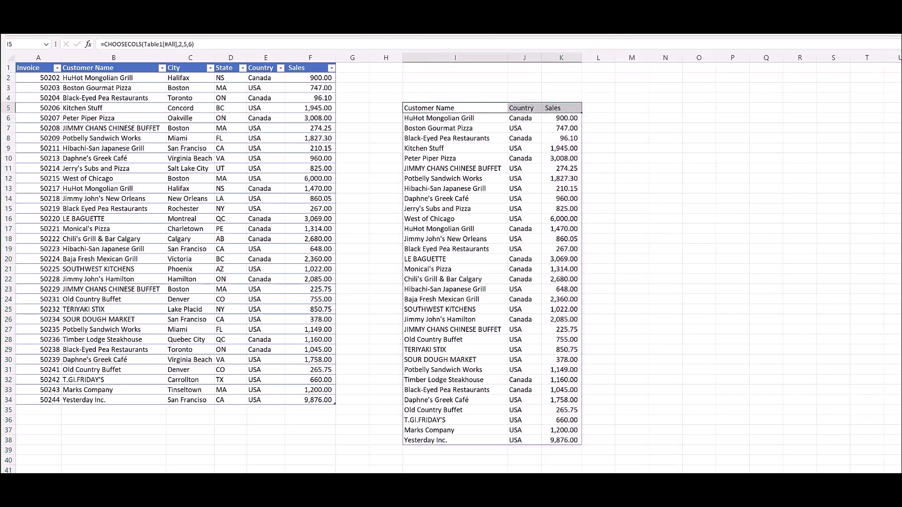
{"action": "key", "text": "ctrl+b"}
{"action": "key", "text": "ctrl+u"}
{"action": "left_click", "coordinate": [599, 188]}
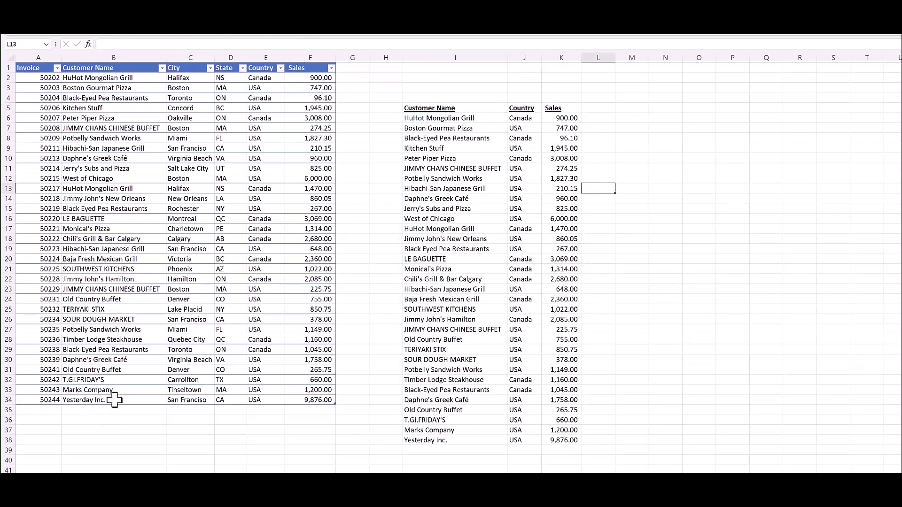
Set the Marks Company sales value in F33 to 6547
{"action": "left_click", "coordinate": [323, 391]}
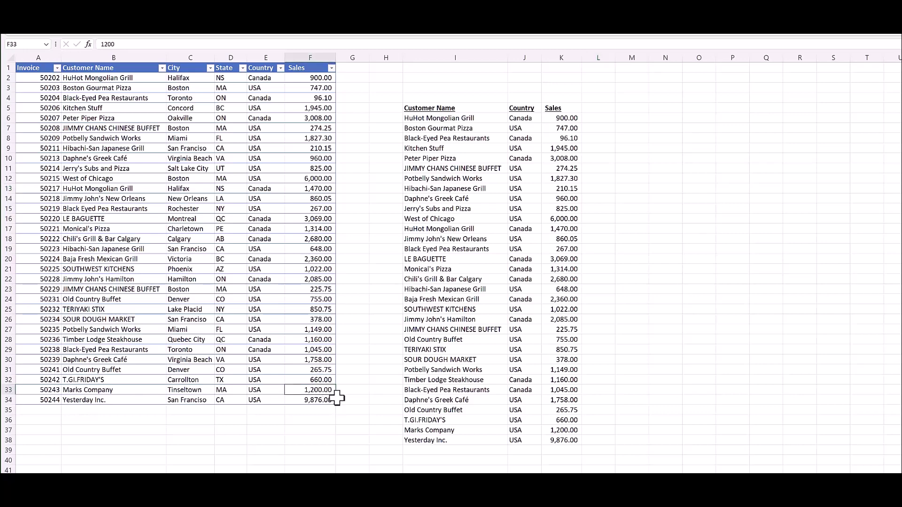
{"action": "type", "text": "6547"}
{"action": "key", "text": "Return"}
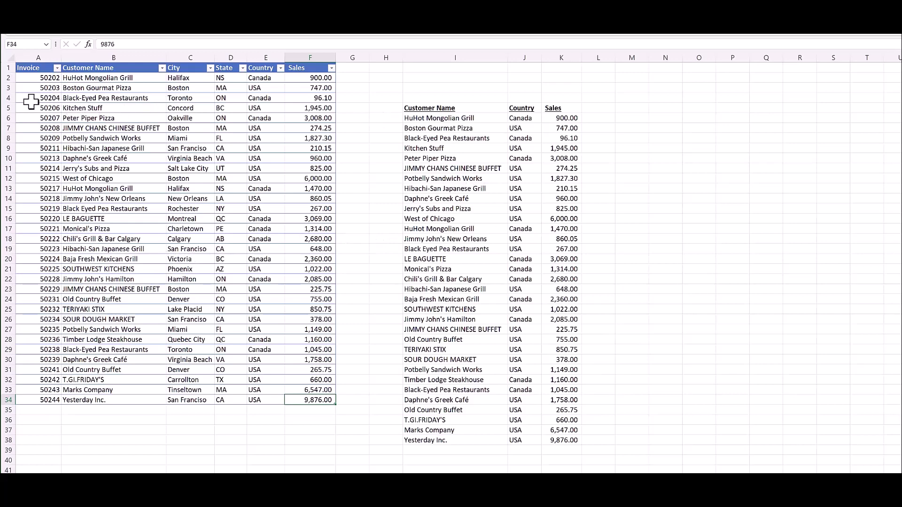
Delete worksheet row 4 containing the Black-Eyed Pea Restaurants record for Toronto
{"action": "left_click", "coordinate": [10, 99]}
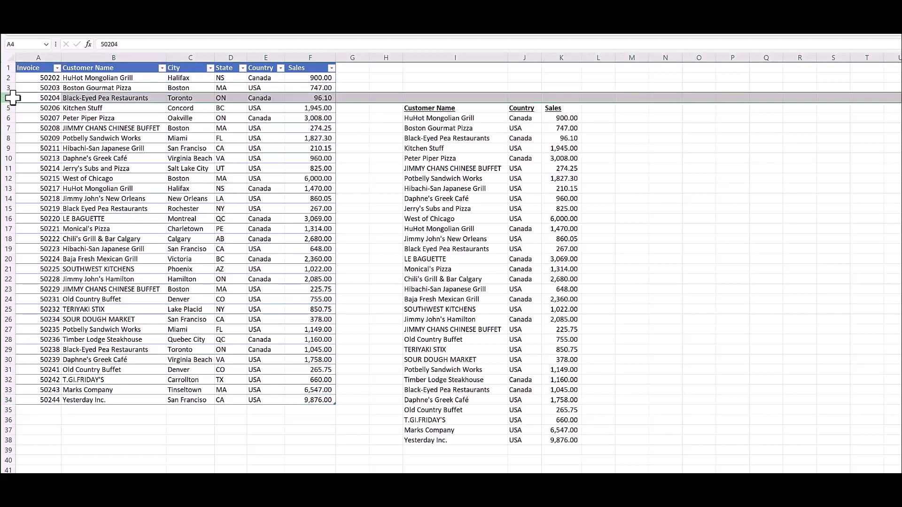
{"action": "right_click", "coordinate": [7, 102]}
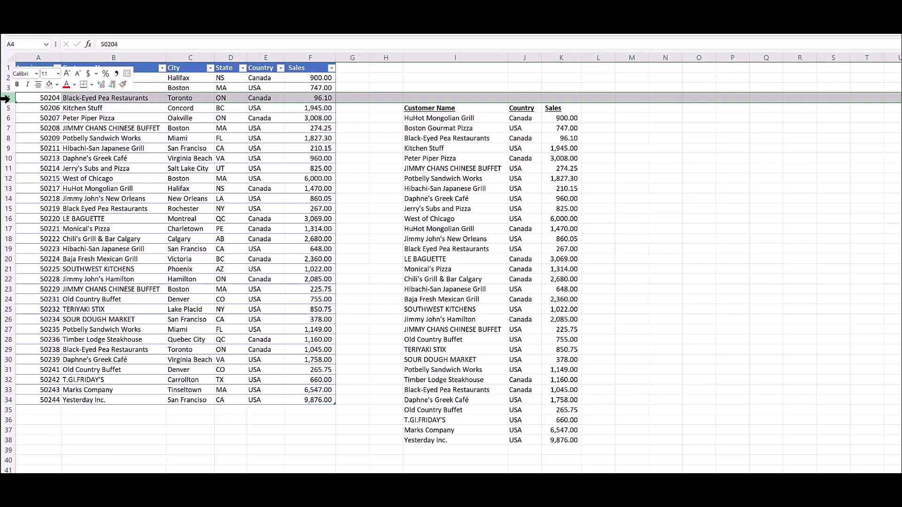
{"action": "left_click", "coordinate": [41, 203]}
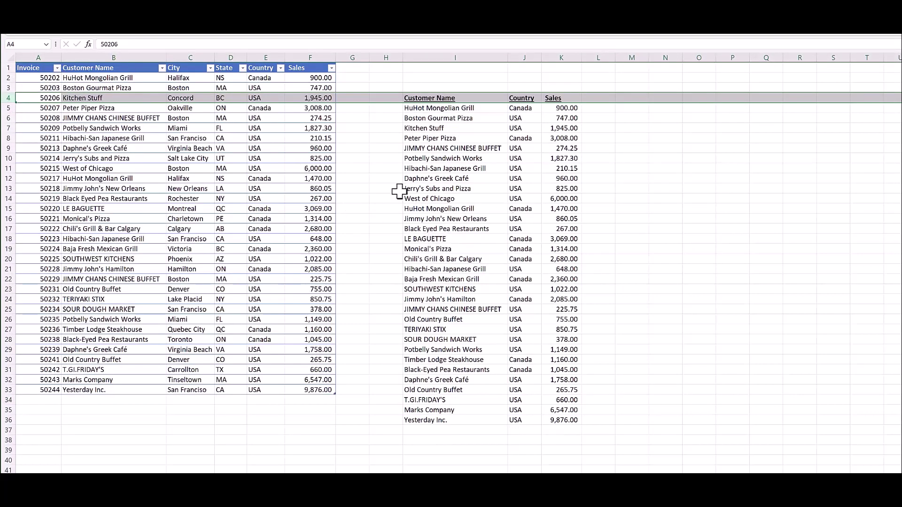
{"action": "left_click", "coordinate": [363, 205]}
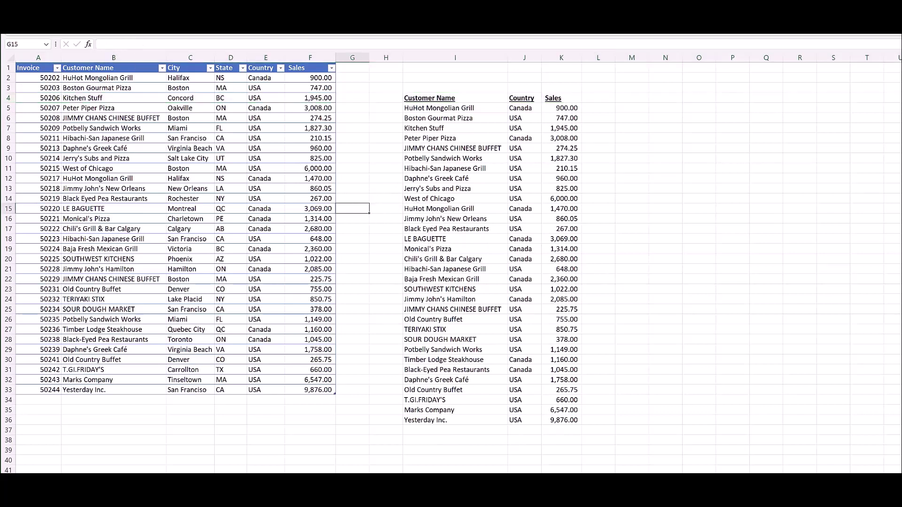